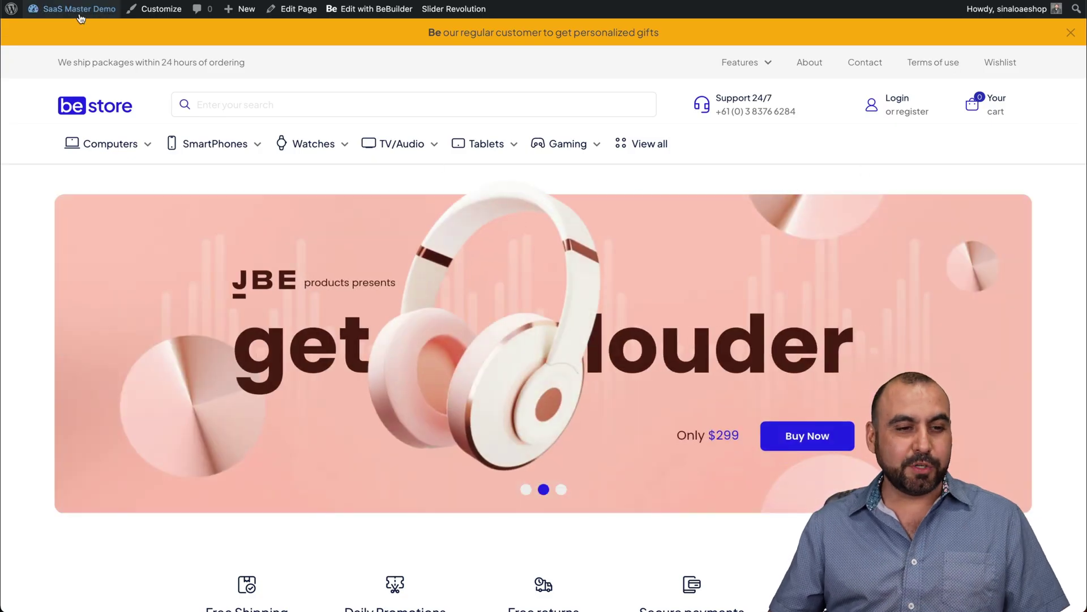
# Open Betheme's library of pre-built websites from the WordPress dashboard and browse the available designs.
pyautogui.moveTo(80, 19)
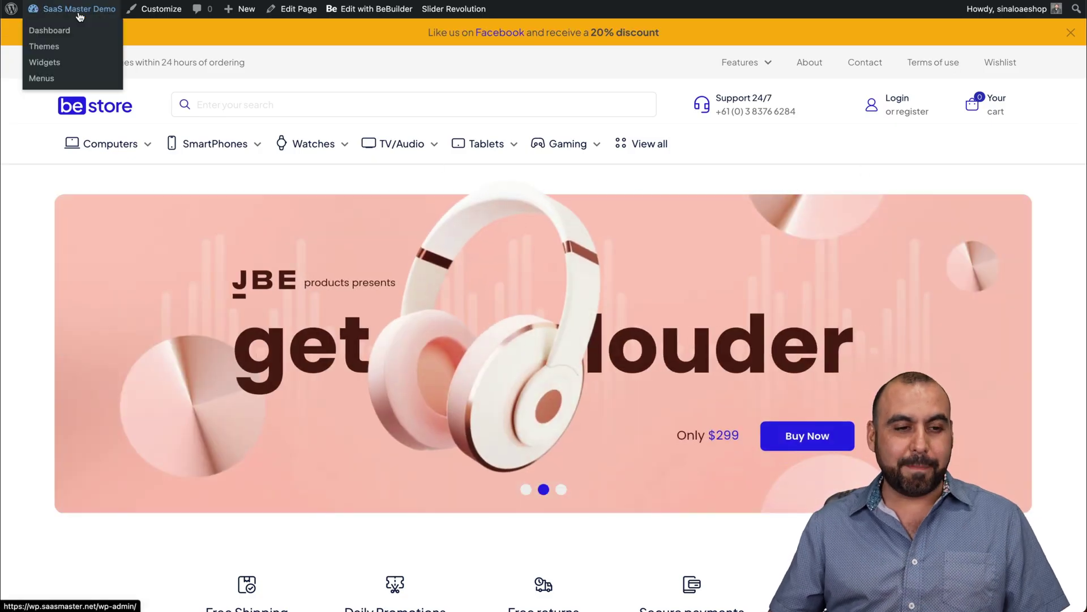
pyautogui.click(48, 27)
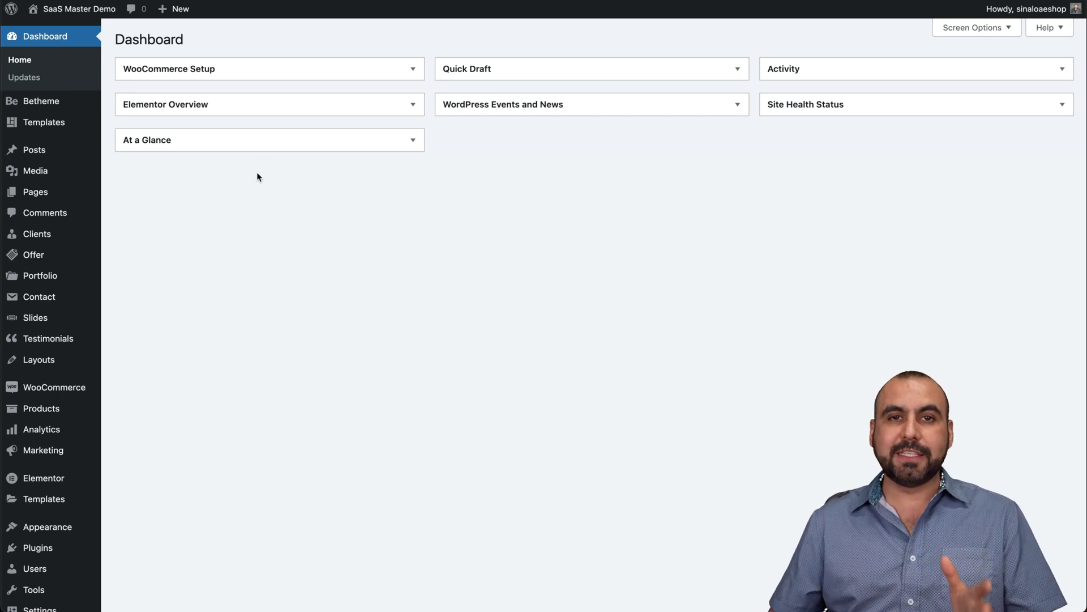
pyautogui.click(41, 102)
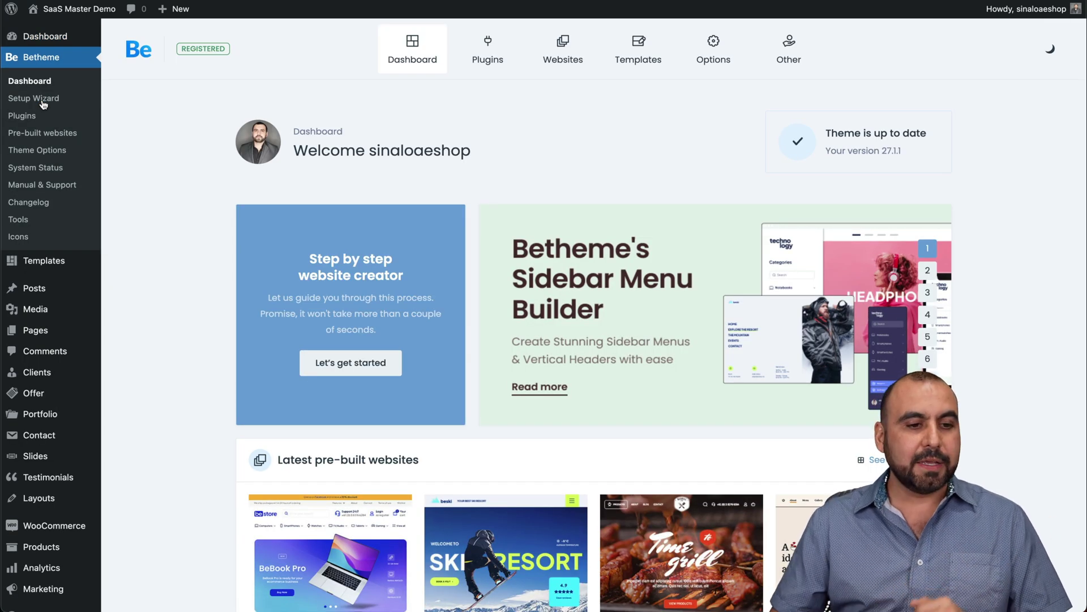
pyautogui.click(69, 135)
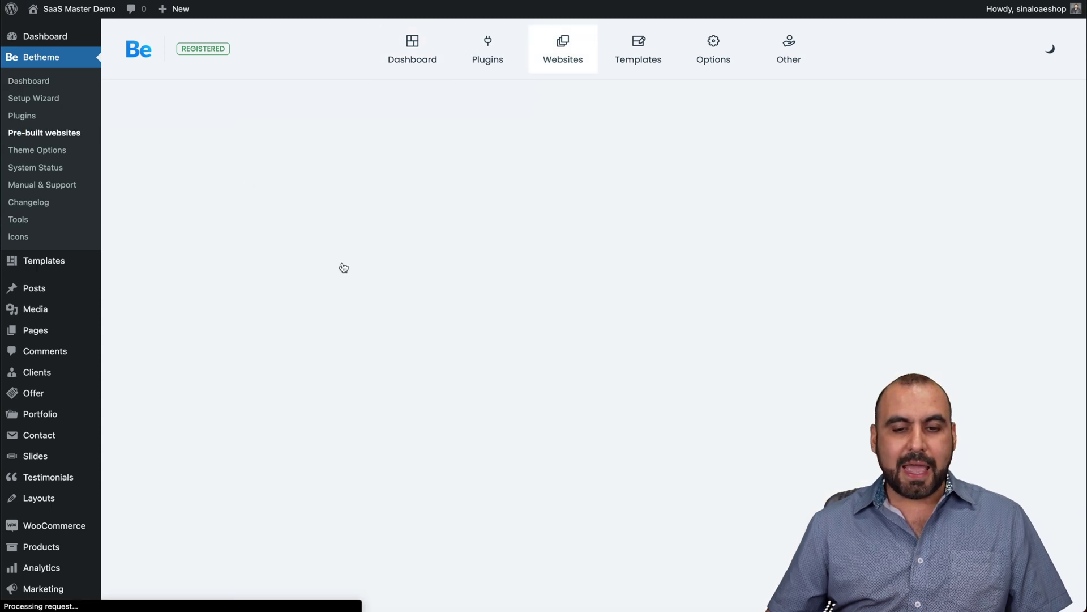
pyautogui.scroll(-3, 413, 338)
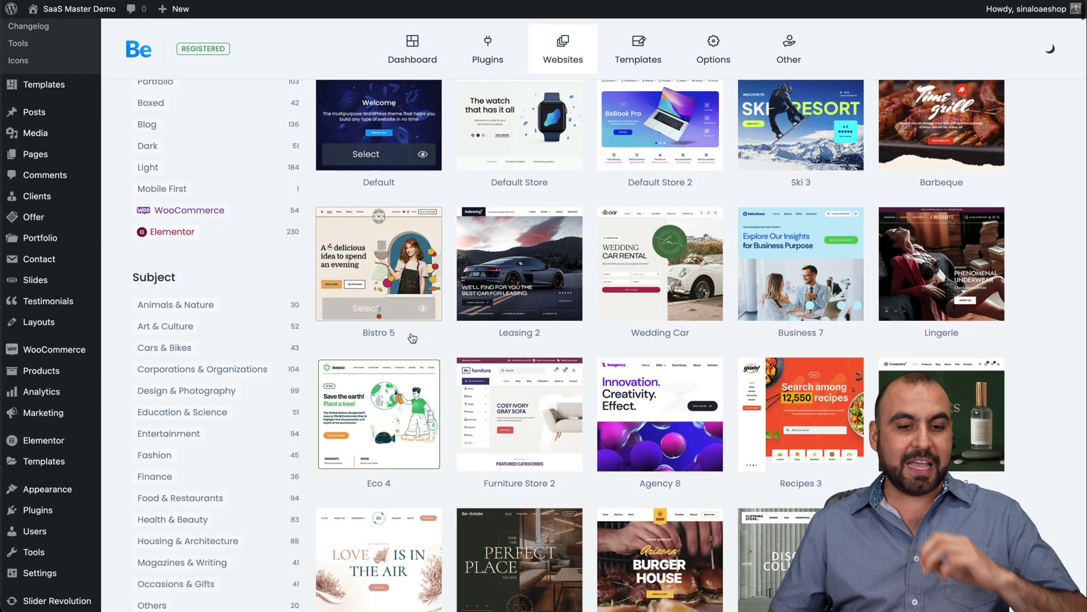
pyautogui.scroll(-5, 412, 338)
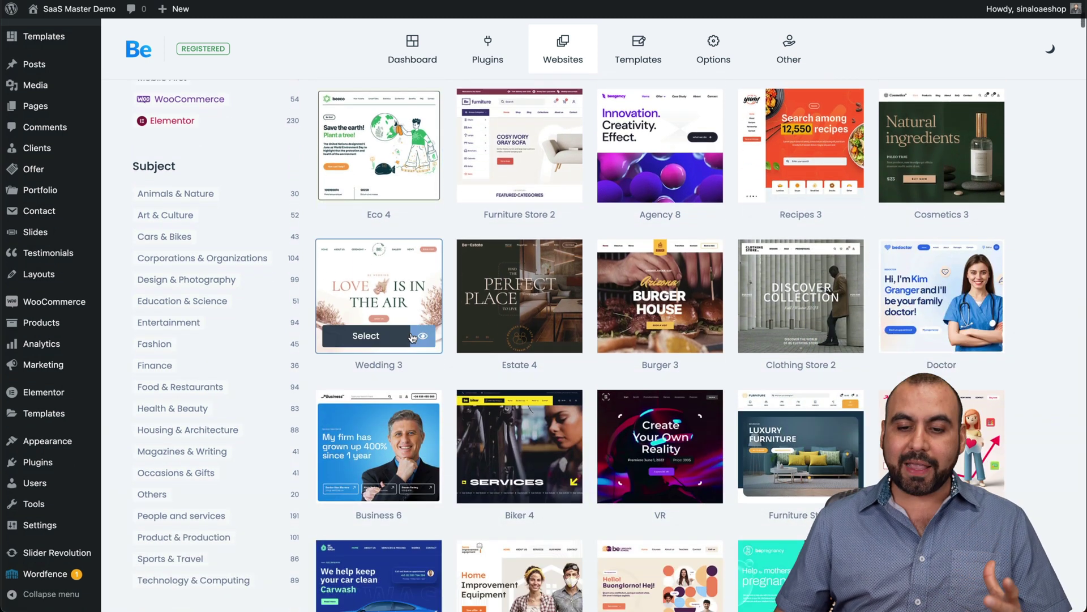
pyautogui.scroll(-1, 411, 338)
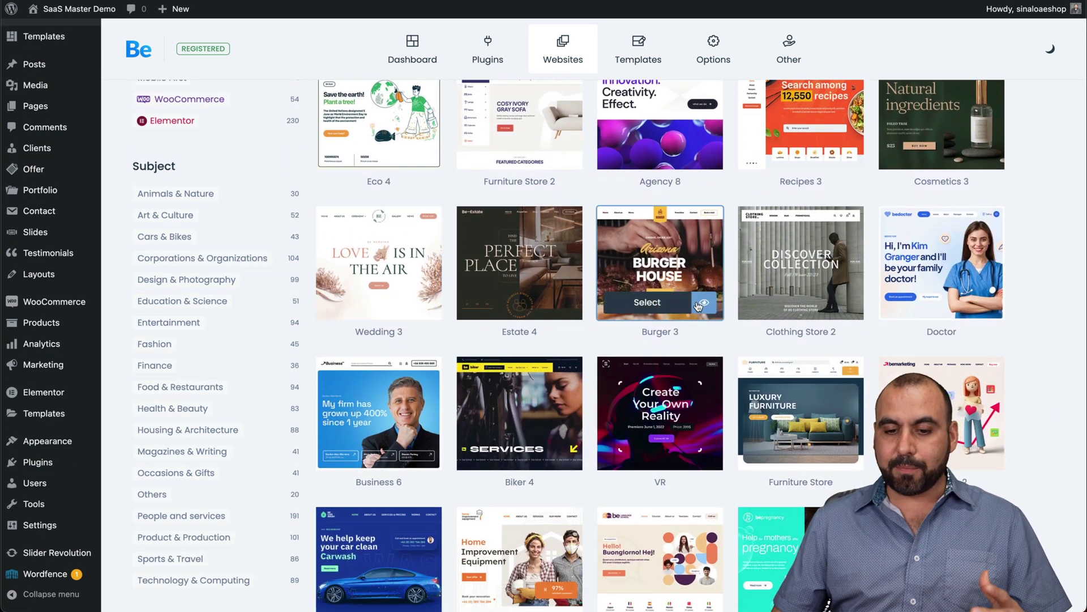
# Preview the Burger 3 pre-built website, look through its home page, and return to the website library.
pyautogui.click(699, 304)
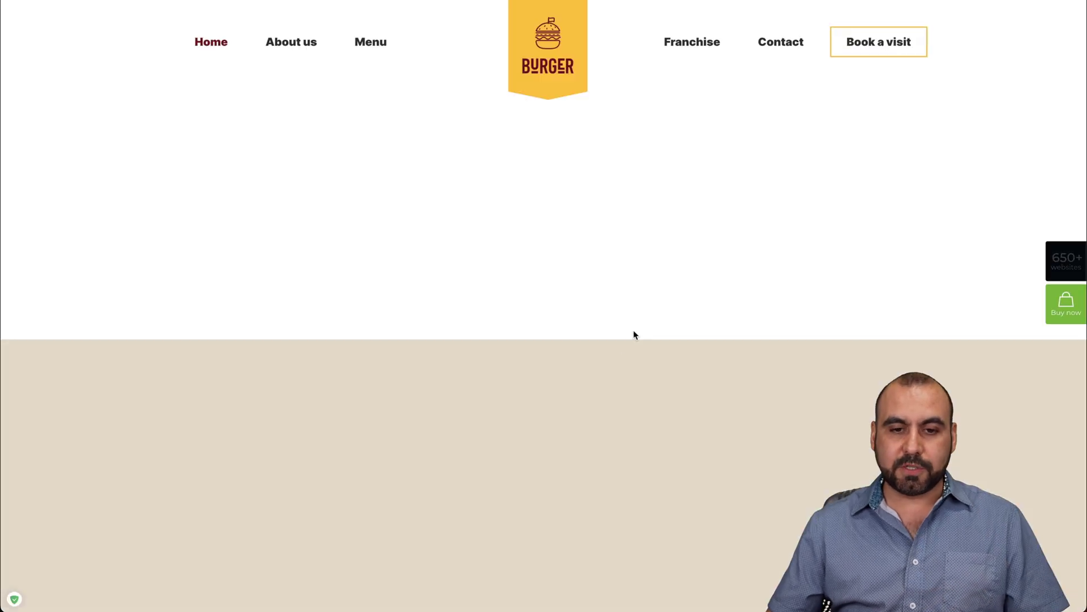
pyautogui.scroll(-10, 616, 389)
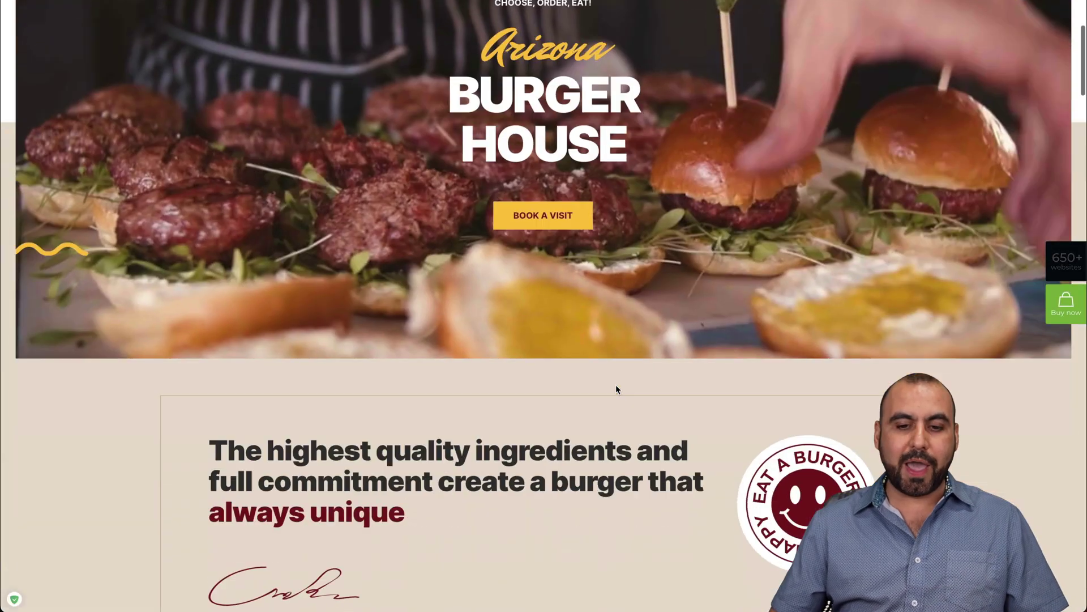
pyautogui.scroll(-10, 616, 385)
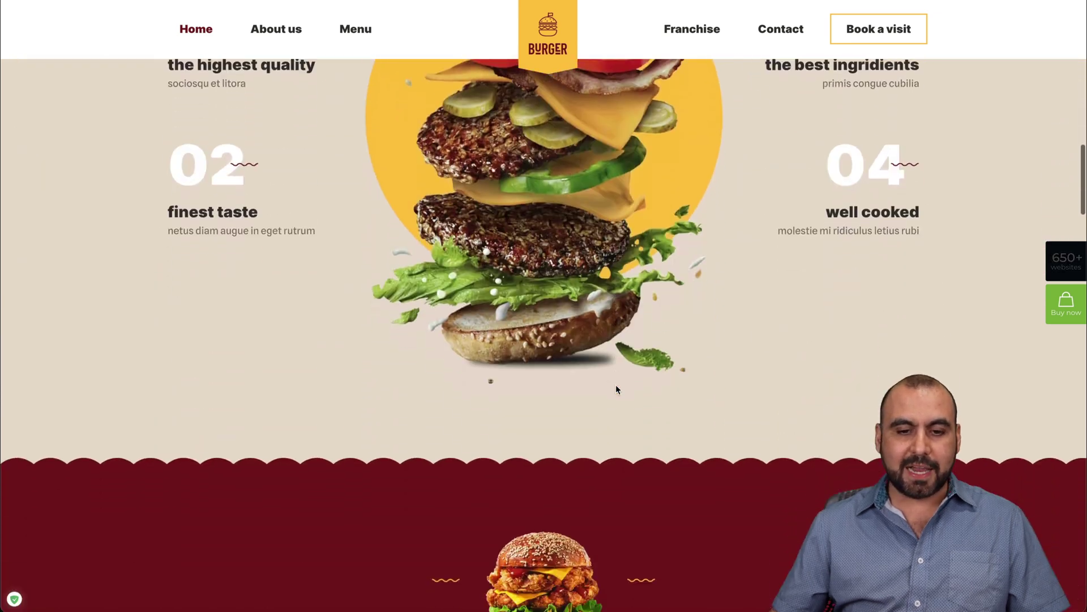
pyautogui.scroll(-10, 616, 385)
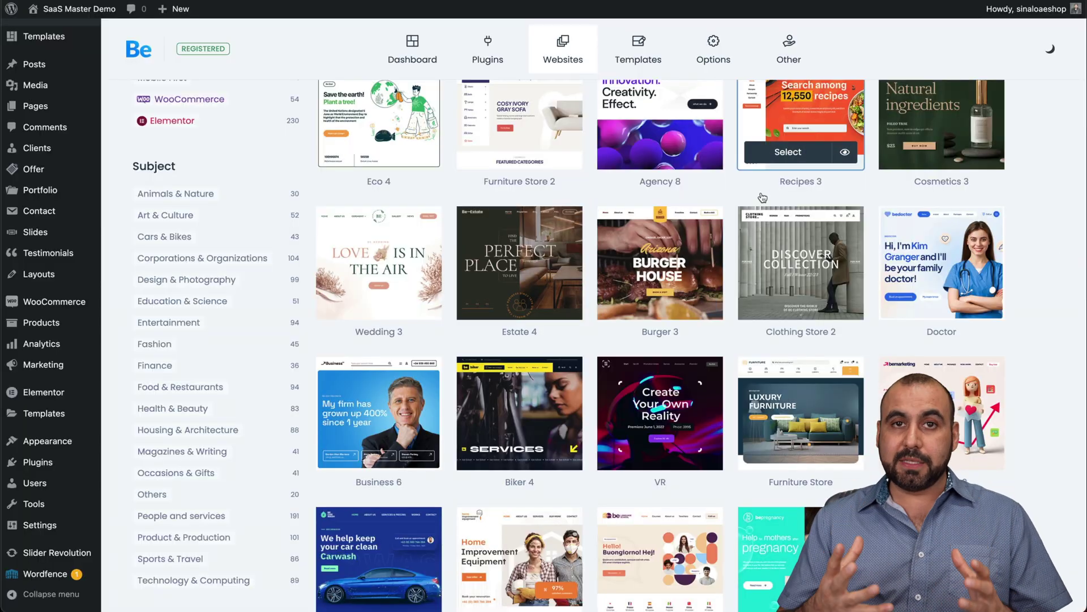
pyautogui.scroll(8, 705, 191)
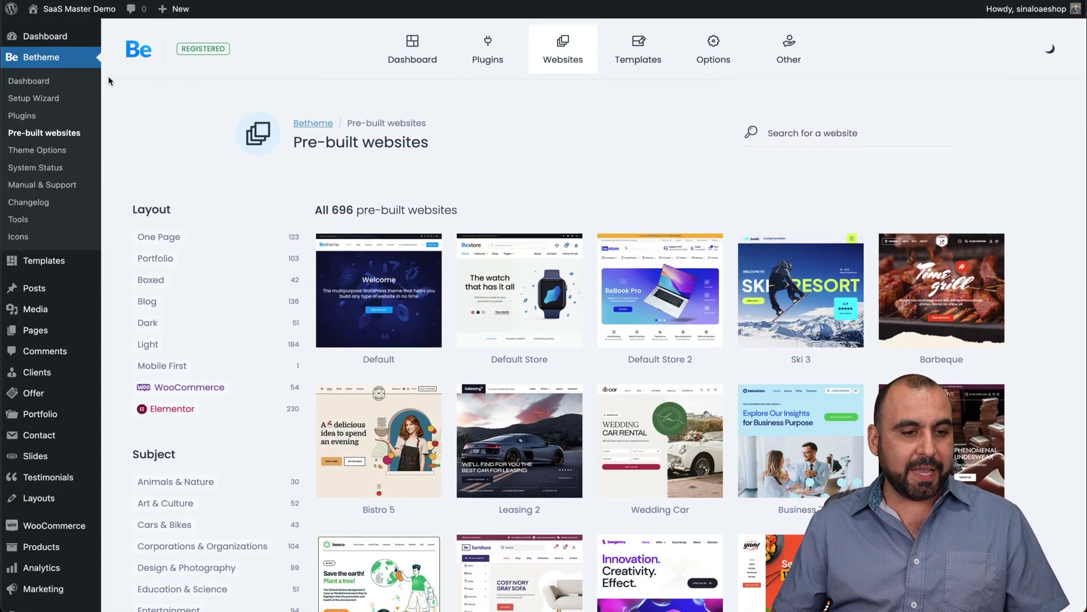
# Open the site's Home page for editing in BeBuilder.
pyautogui.click(67, 330)
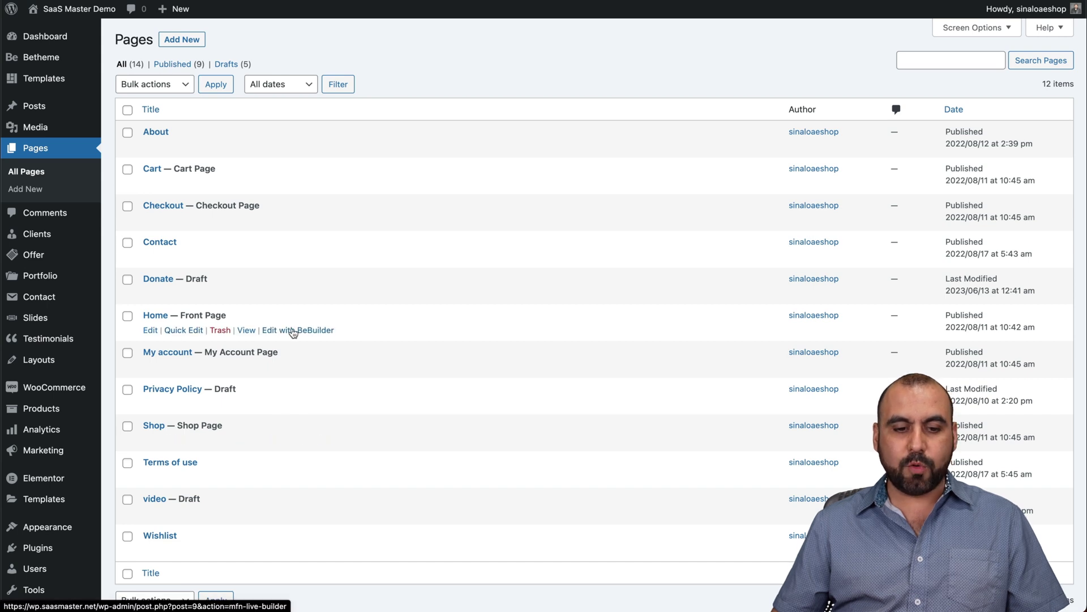
pyautogui.click(300, 330)
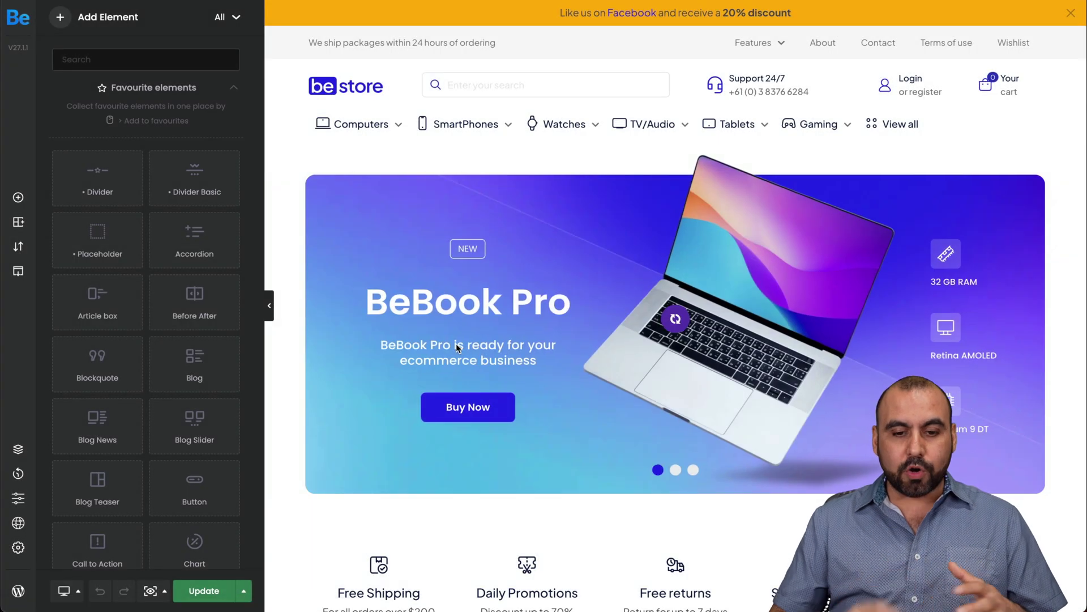
pyautogui.scroll(-5, 583, 268)
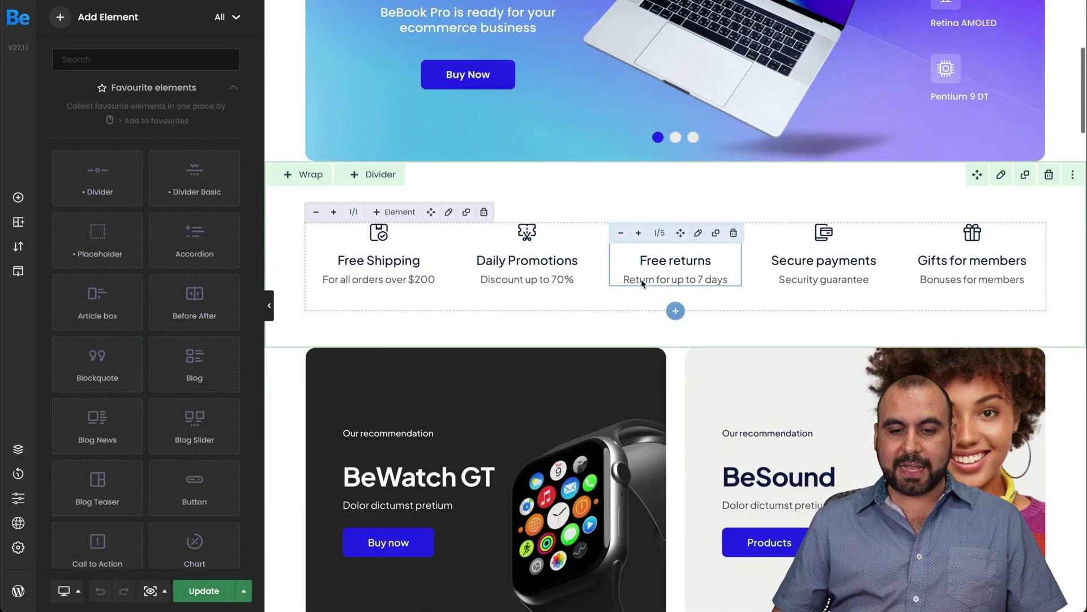
# Review the settings of the Free returns icon box and of the wrap around the BeWatch GT promotion.
pyautogui.click(695, 264)
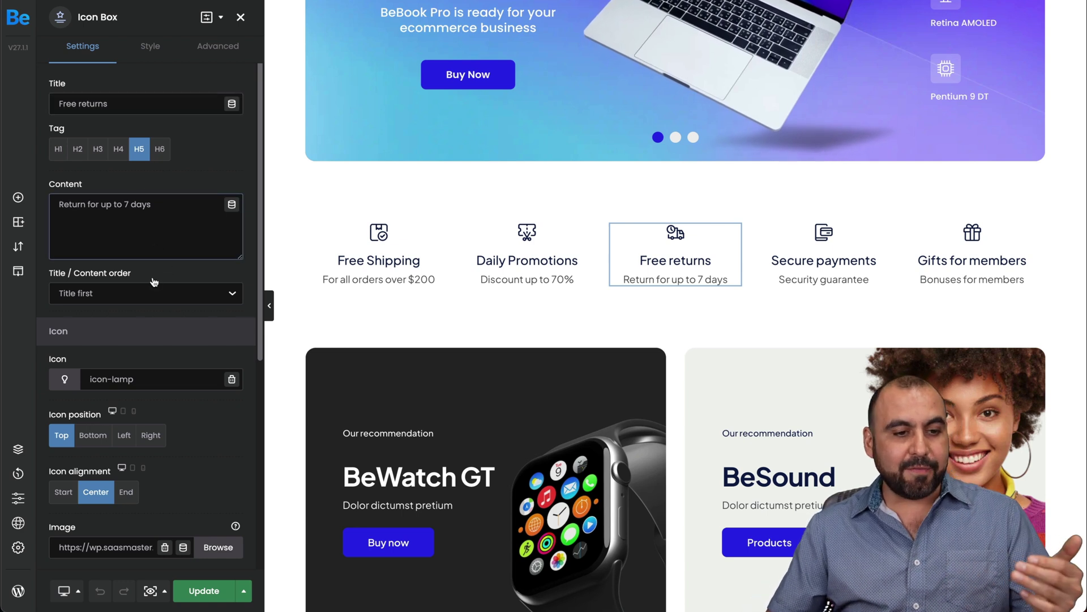
pyautogui.scroll(-6, 155, 282)
pyautogui.scroll(5, 151, 282)
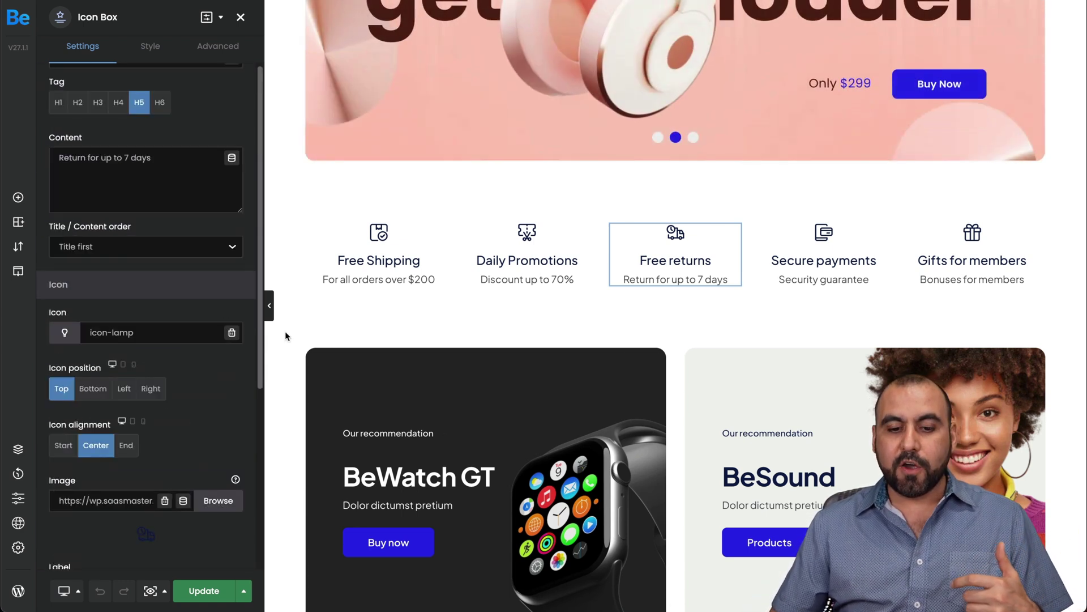
pyautogui.click(388, 434)
pyautogui.click(443, 395)
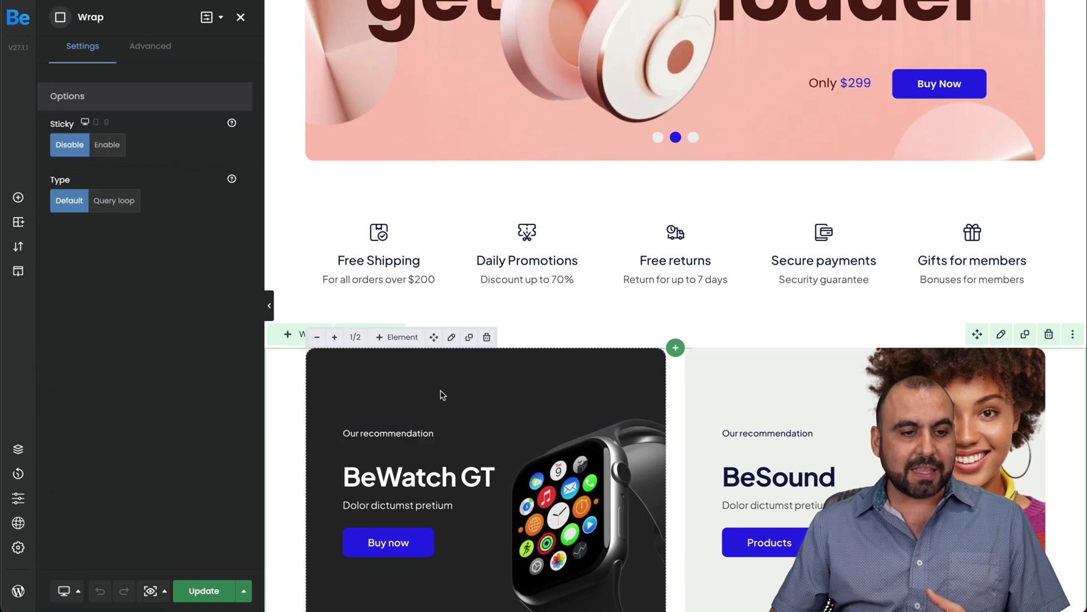
pyautogui.click(674, 262)
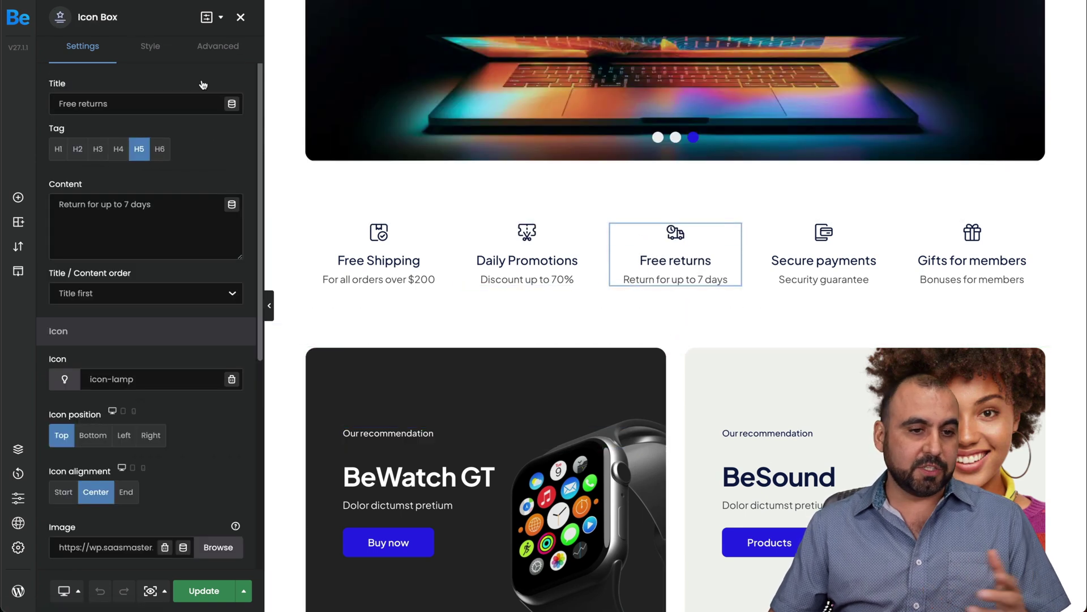
pyautogui.click(851, 445)
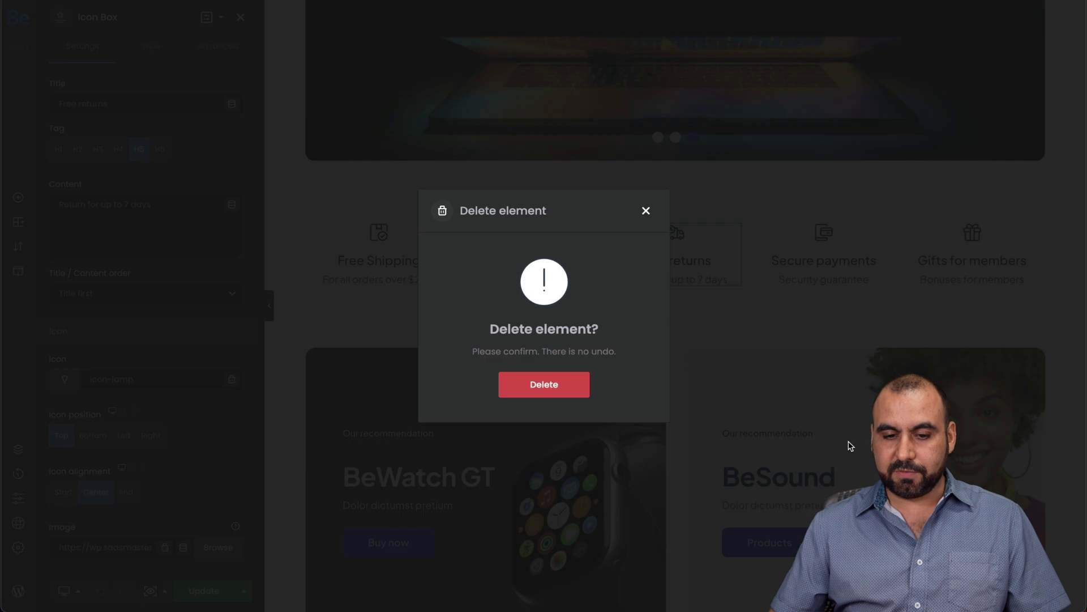
pyautogui.click(645, 211)
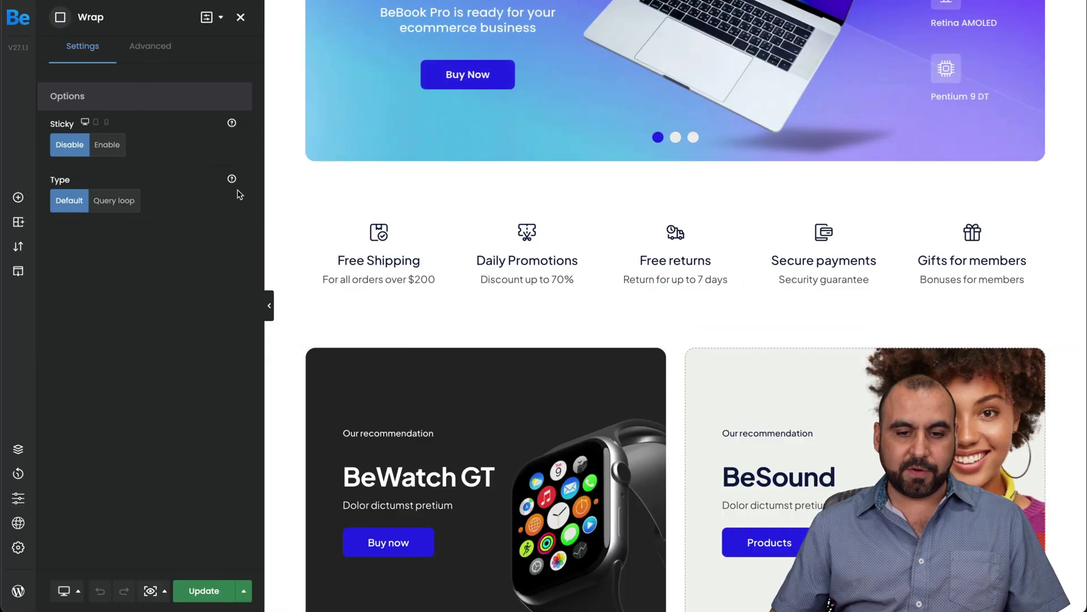
# Retitle the Free returns icon box as "Paid returns" and move it to just after the Secure payments box.
pyautogui.click(661, 261)
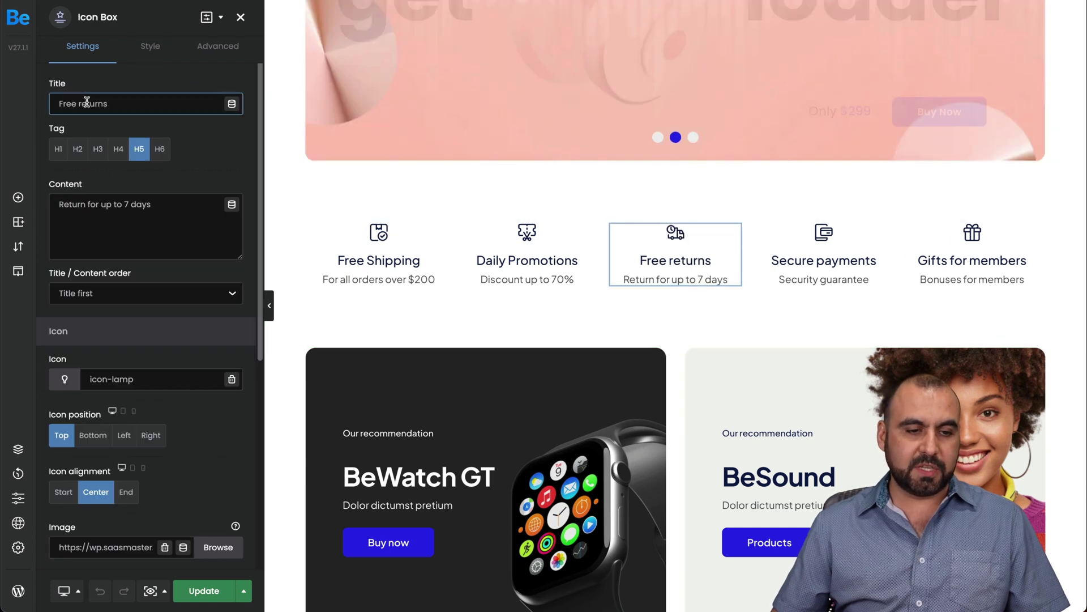
pyautogui.click(67, 103)
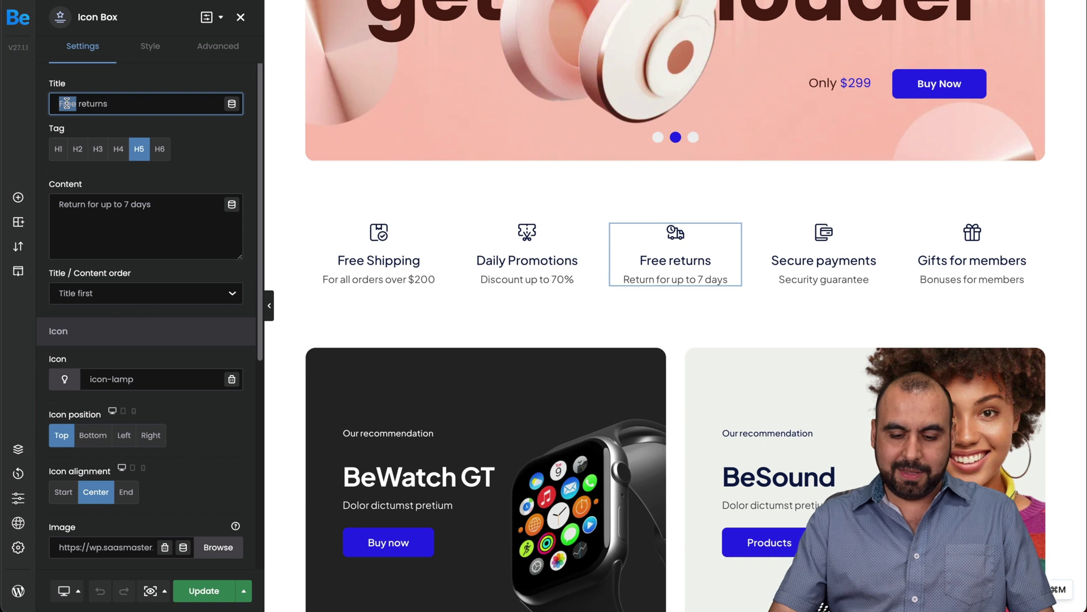
pyautogui.write('Pai')
pyautogui.write('id')
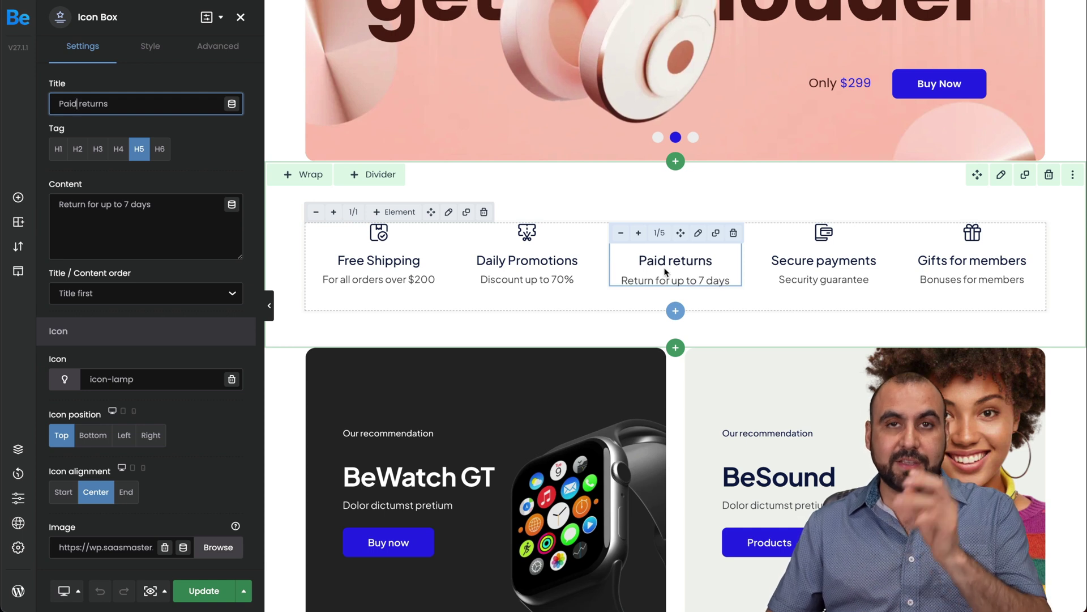
pyautogui.moveTo(682, 236); pyautogui.dragTo(833, 233)
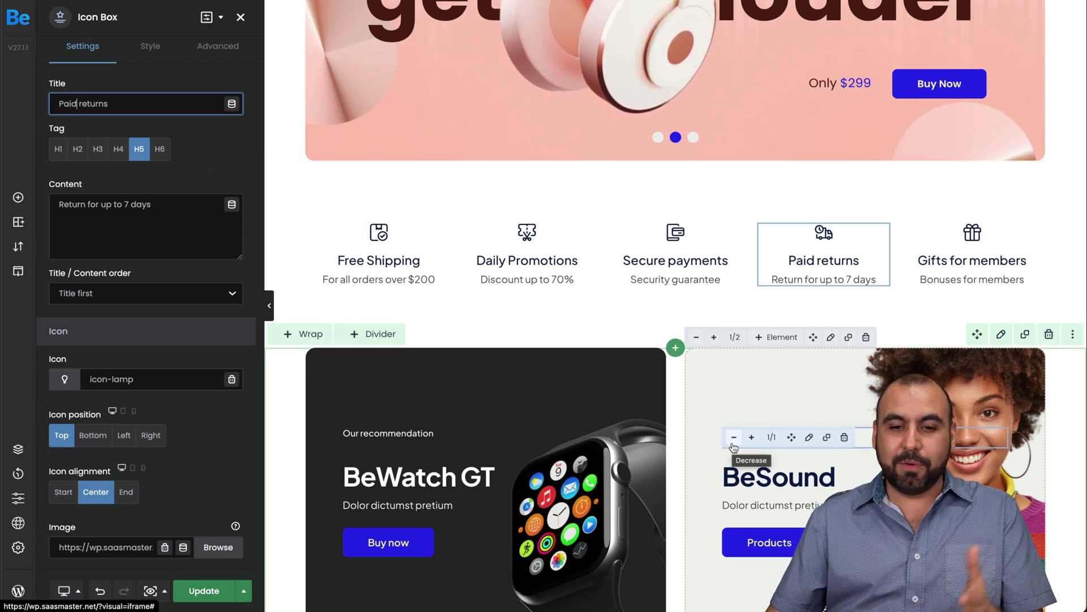
# Look through the home page's product sections and the Paid returns box's style and advanced settings.
pyautogui.scroll(-15, 686, 504)
pyautogui.scroll(-4, 688, 503)
pyautogui.scroll(12, 688, 503)
pyautogui.scroll(1, 688, 503)
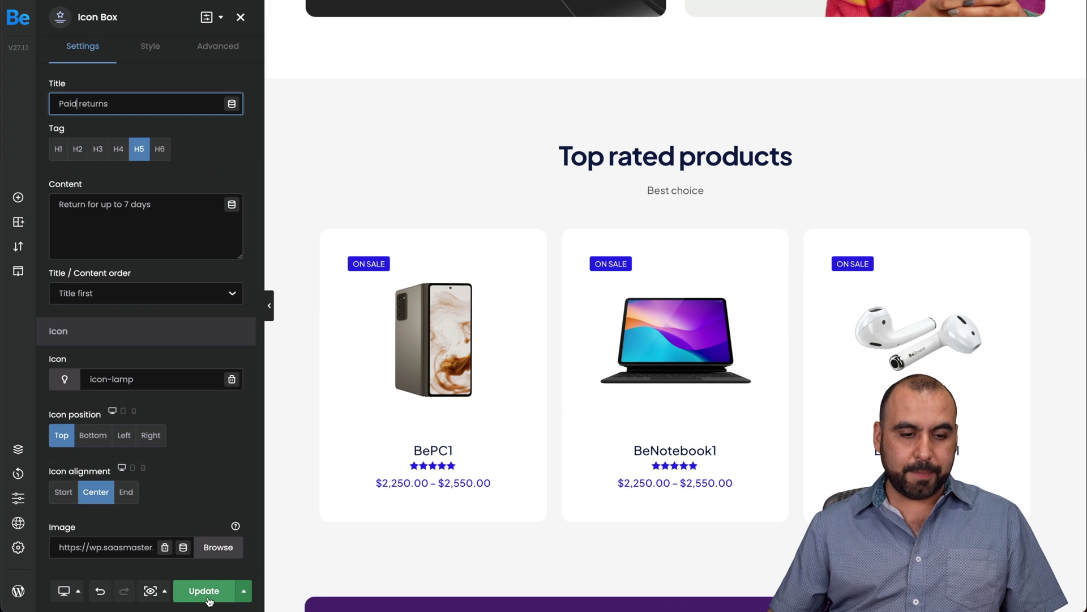
pyautogui.scroll(10, 398, 288)
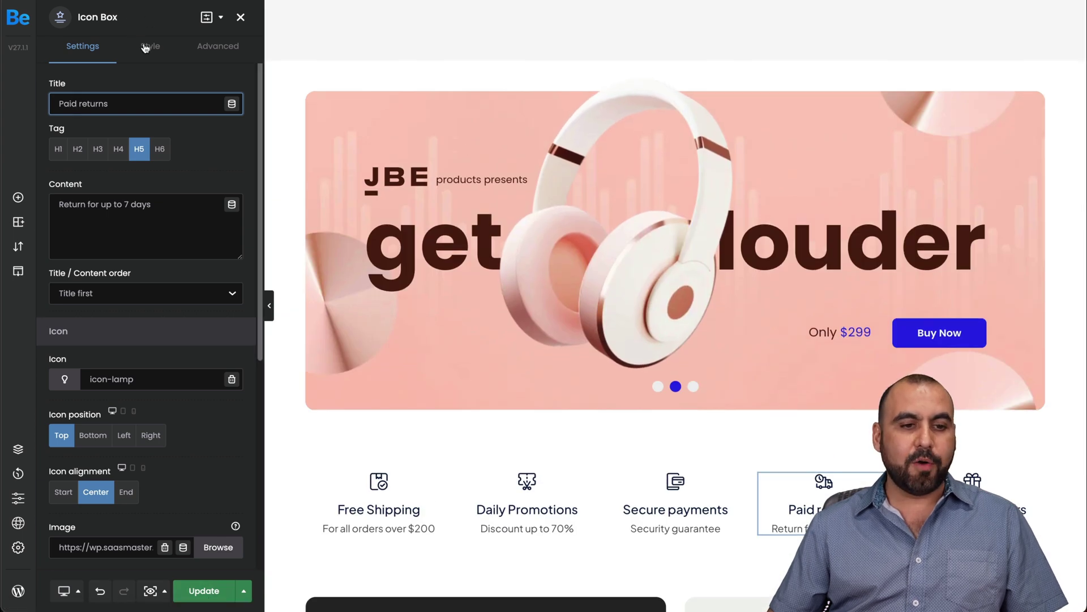
pyautogui.click(150, 46)
pyautogui.click(223, 47)
pyautogui.click(82, 46)
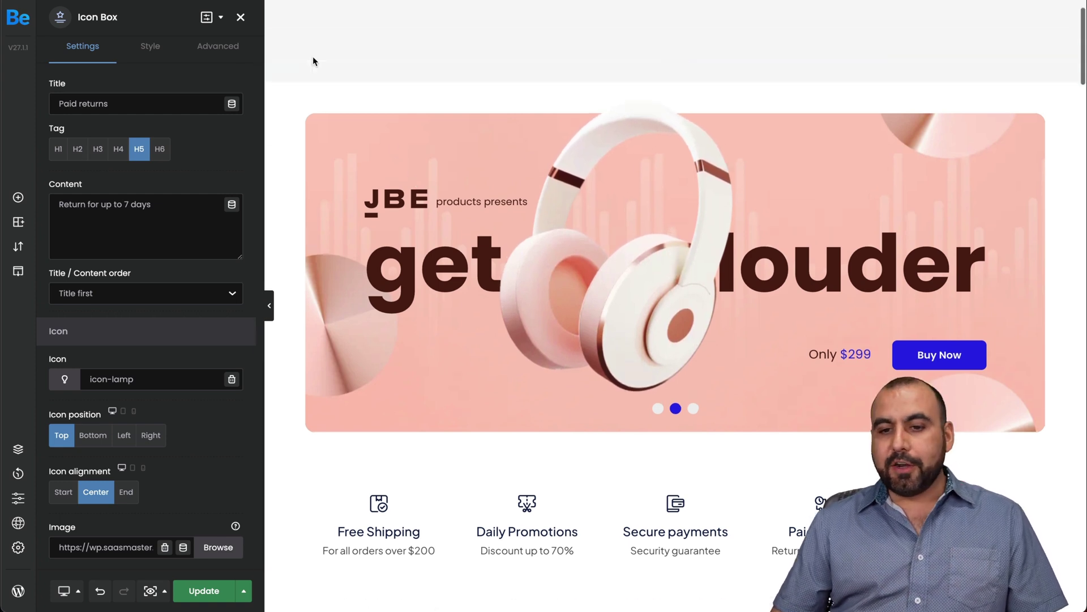
# Inspect the home page's header and its newsletter and footer areas in the builder.
pyautogui.scroll(2, 311, 59)
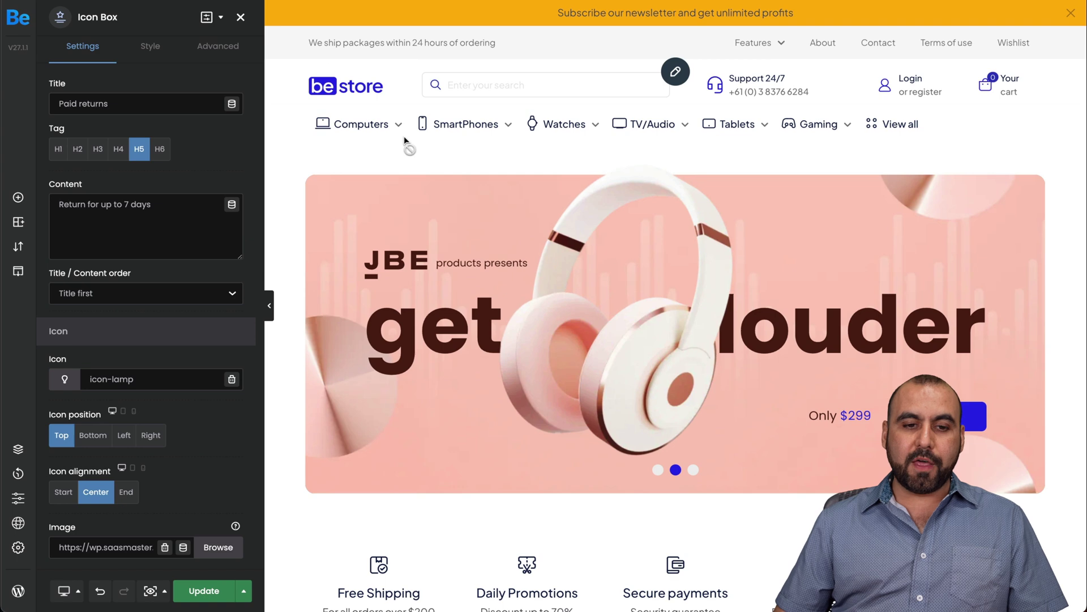
pyautogui.scroll(-5, 486, 126)
pyautogui.scroll(-15, 487, 126)
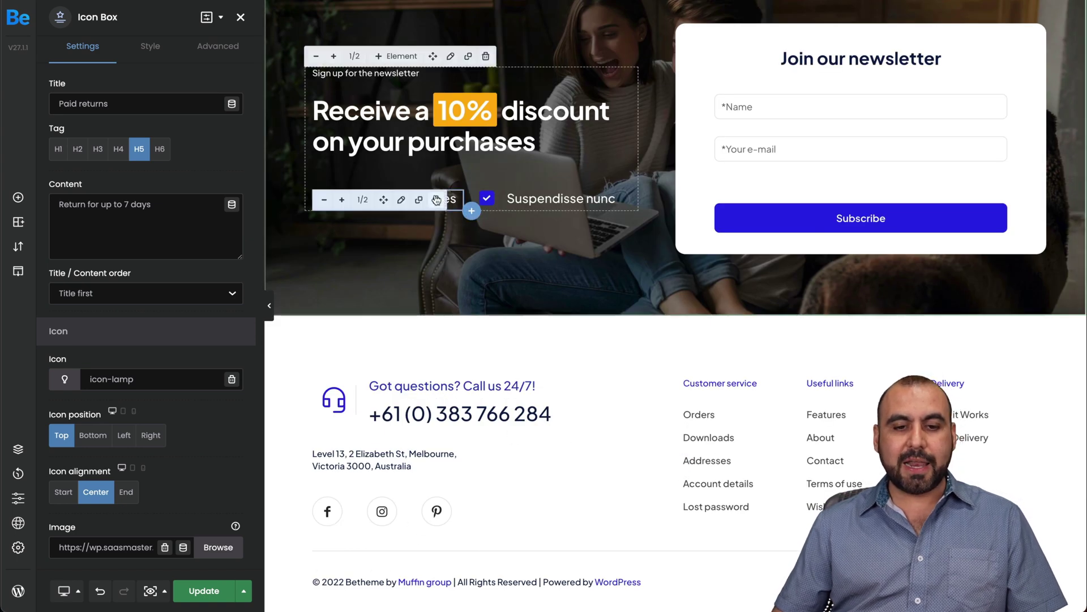
pyautogui.scroll(5, 507, 295)
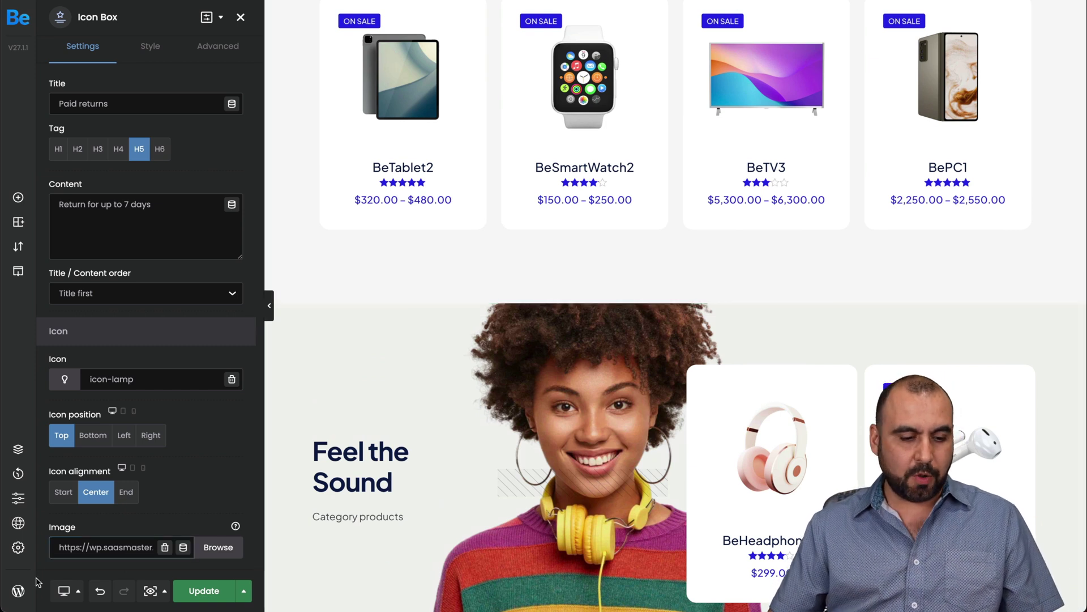
# Leave the builder for the WordPress dashboard and list only the Header type of Betheme templates.
pyautogui.click(19, 591)
pyautogui.click(580, 192)
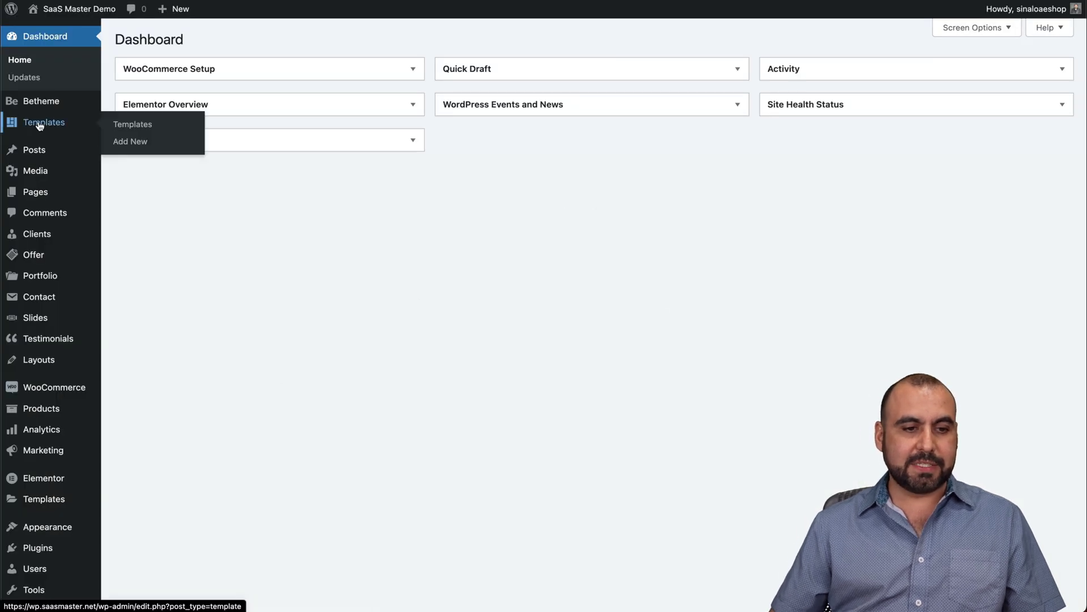
pyautogui.click(40, 124)
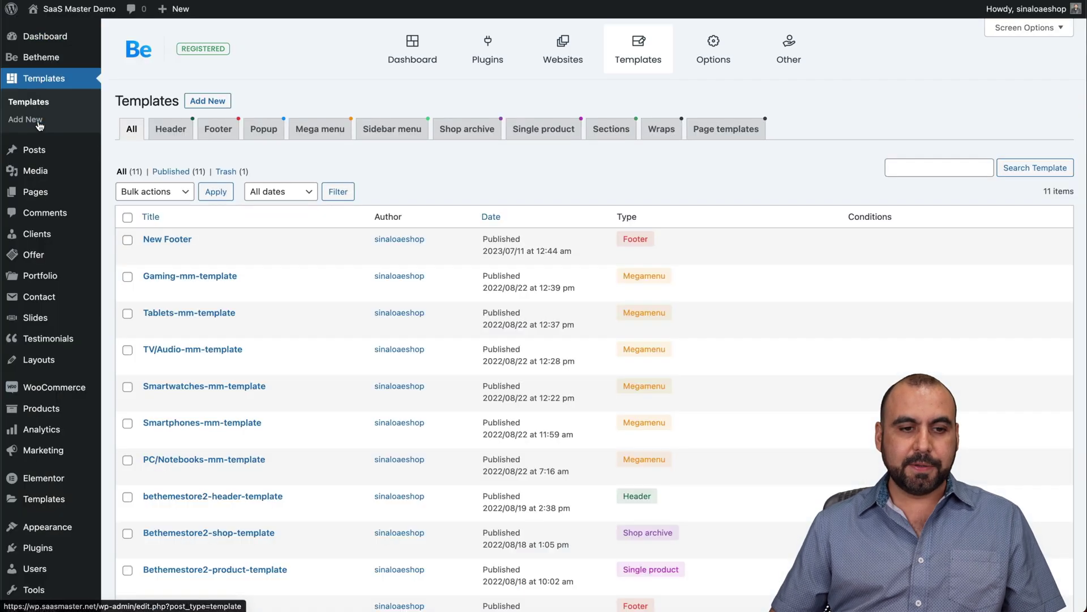
pyautogui.click(160, 133)
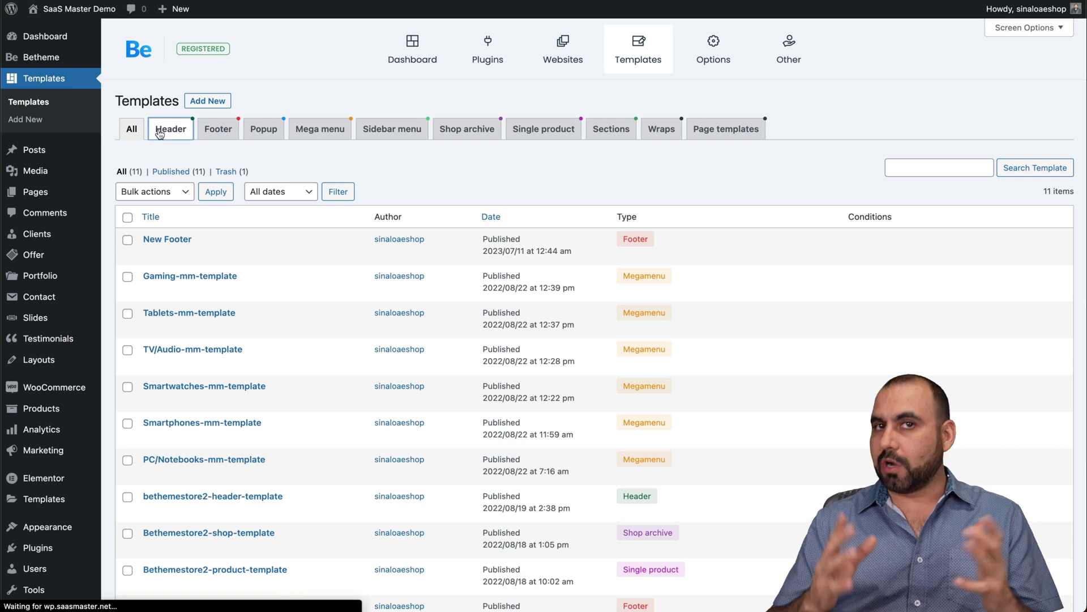
pyautogui.moveTo(285, 260)
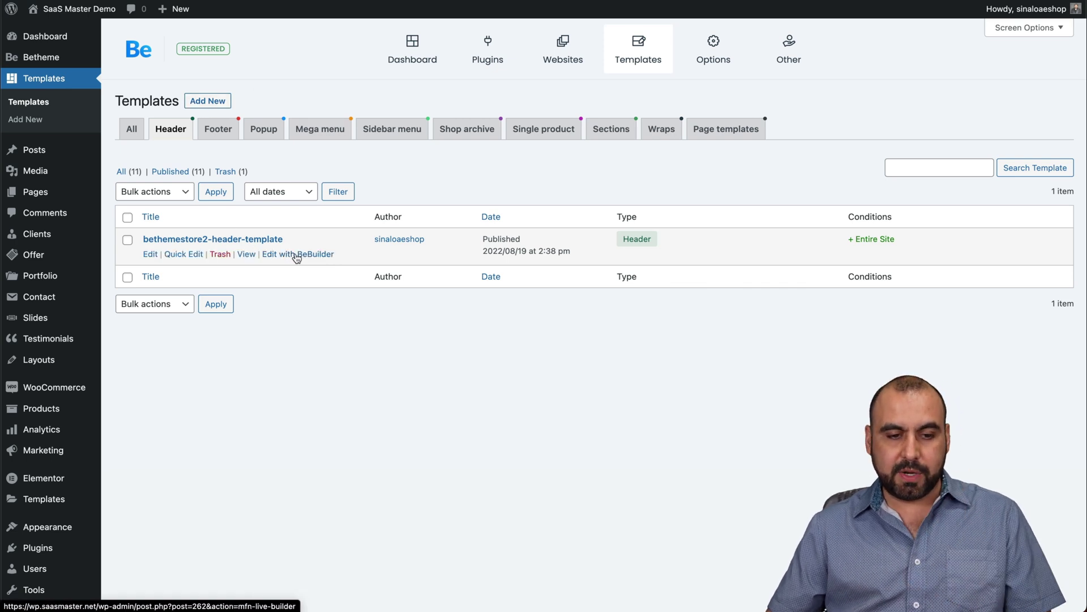
# Open the bethemestore2-header-template in BeBuilder and bring up the settings of its categories menu.
pyautogui.click(296, 255)
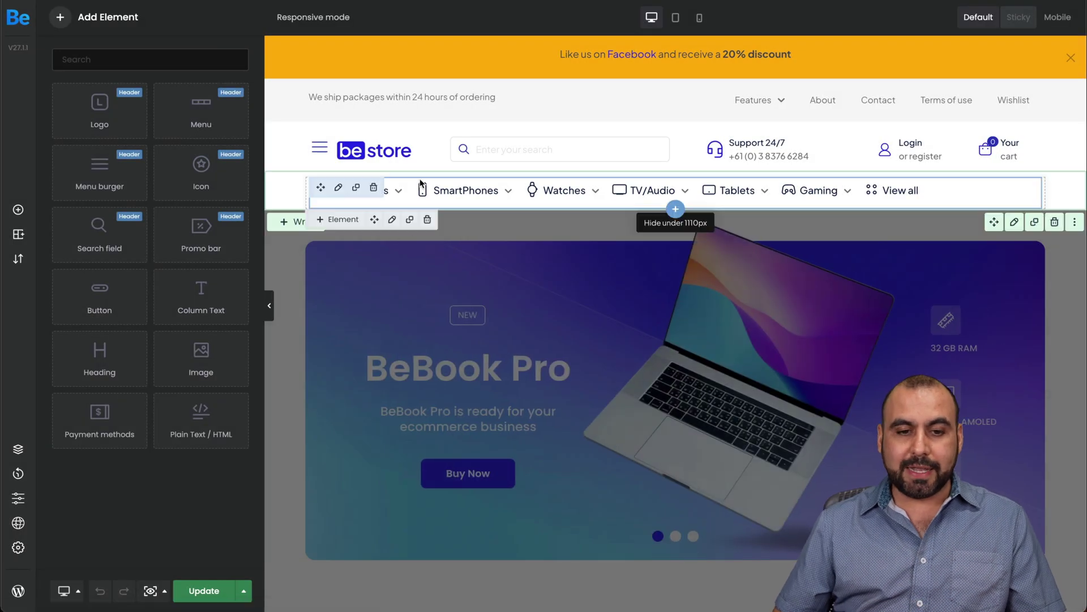
pyautogui.click(640, 190)
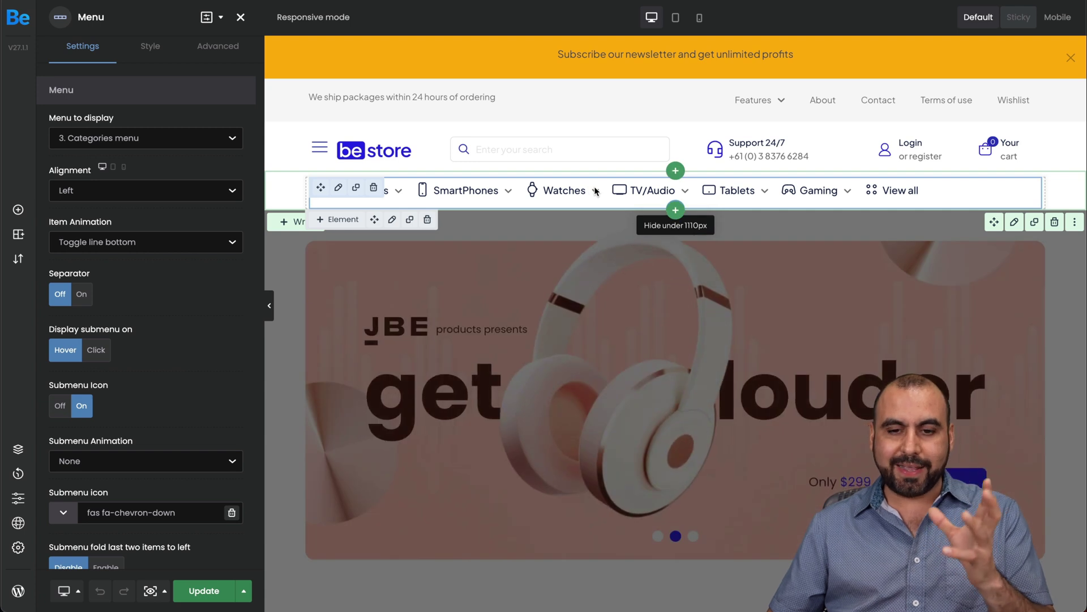
# Try displaying "3. Categories menu" in the header's top bar menu, and switch it back to Main menu.
pyautogui.click(748, 104)
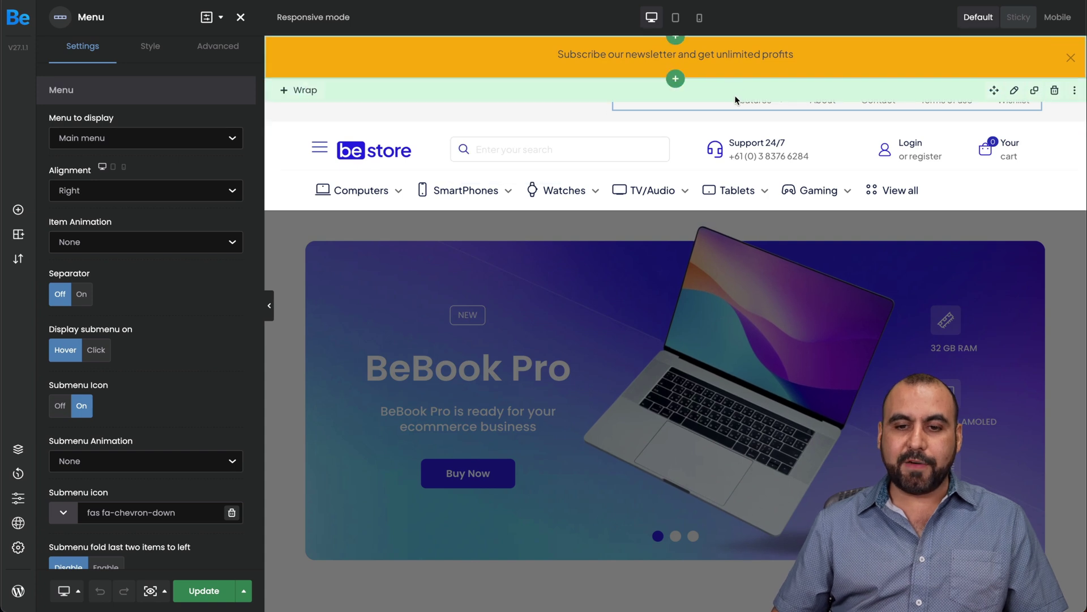
pyautogui.click(109, 144)
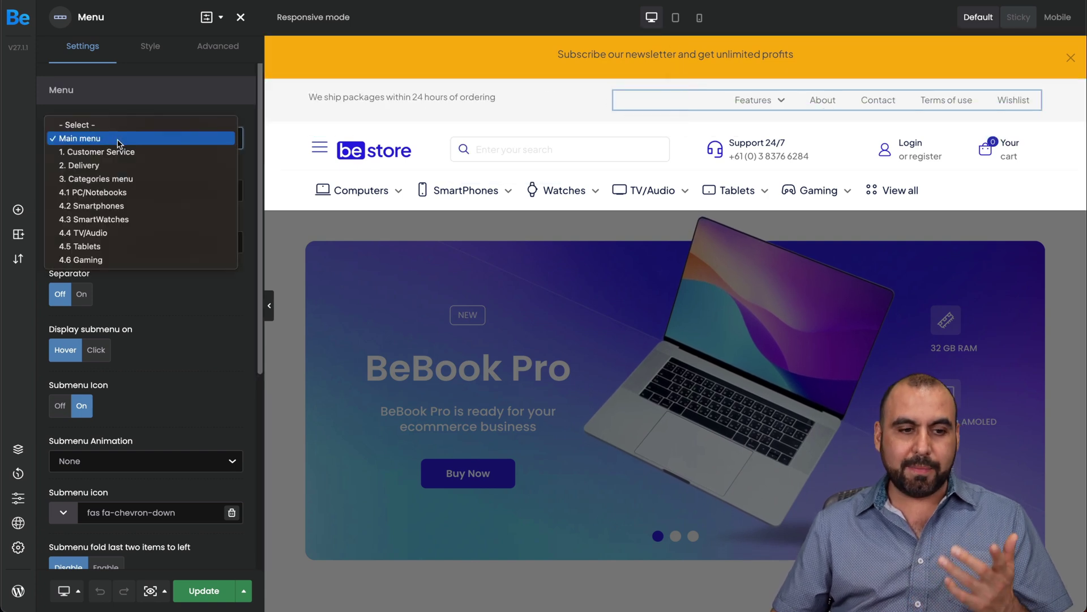
pyautogui.click(141, 177)
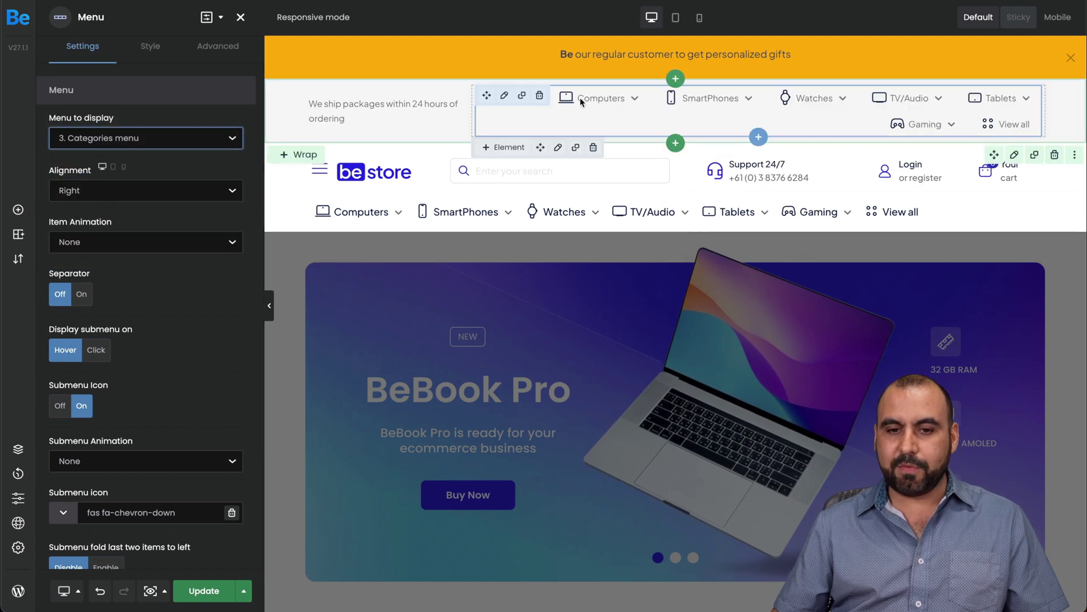
pyautogui.click(175, 142)
pyautogui.click(129, 100)
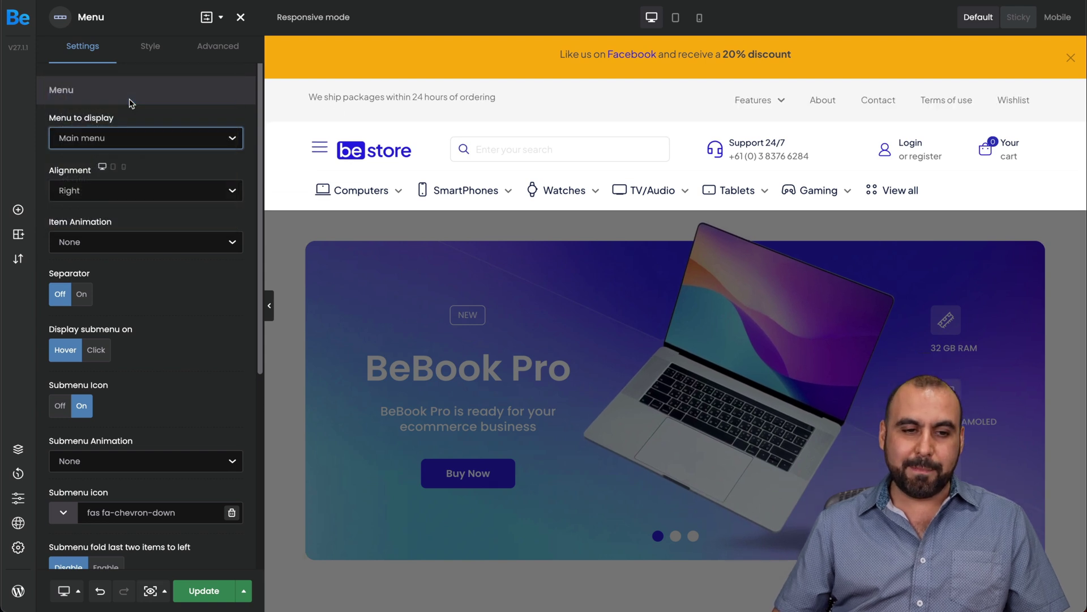
# Look through the top bar menu's alignment and item animation choices, leaving them at Right and None.
pyautogui.click(133, 191)
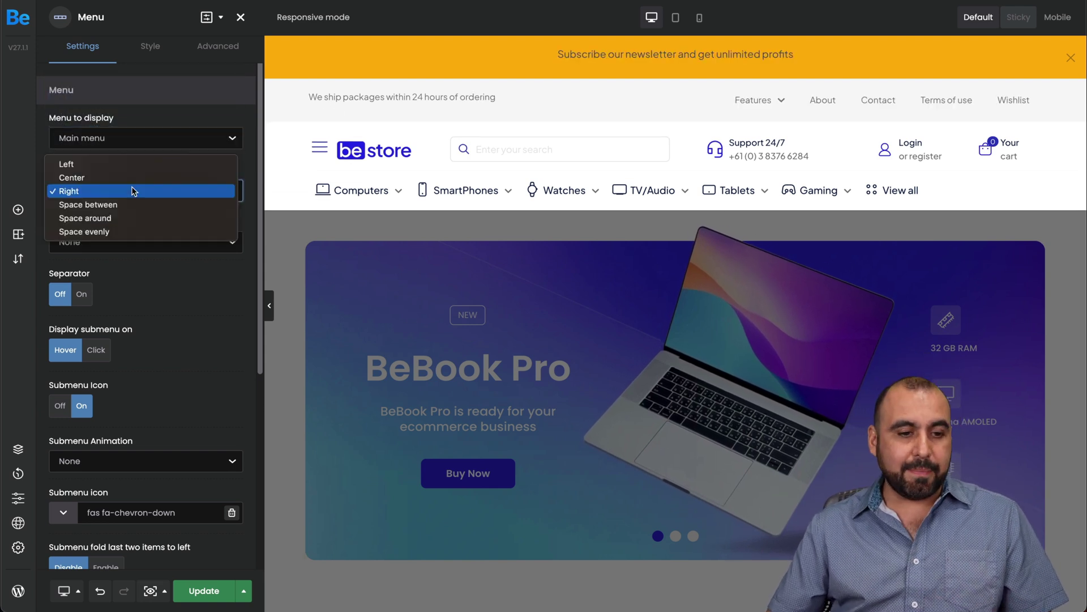
pyautogui.click(119, 165)
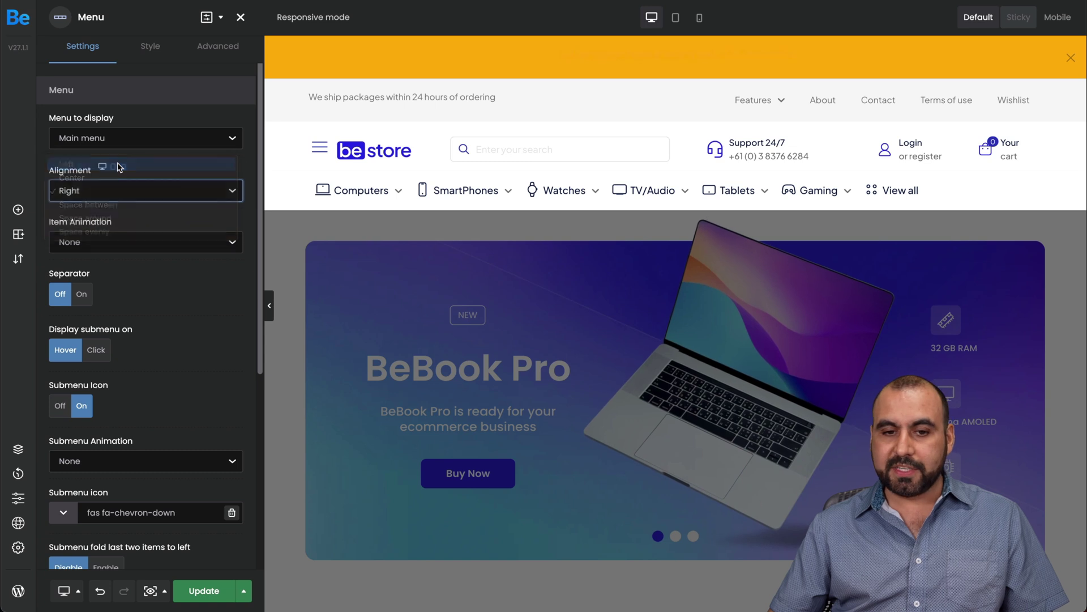
pyautogui.click(172, 194)
pyautogui.click(173, 217)
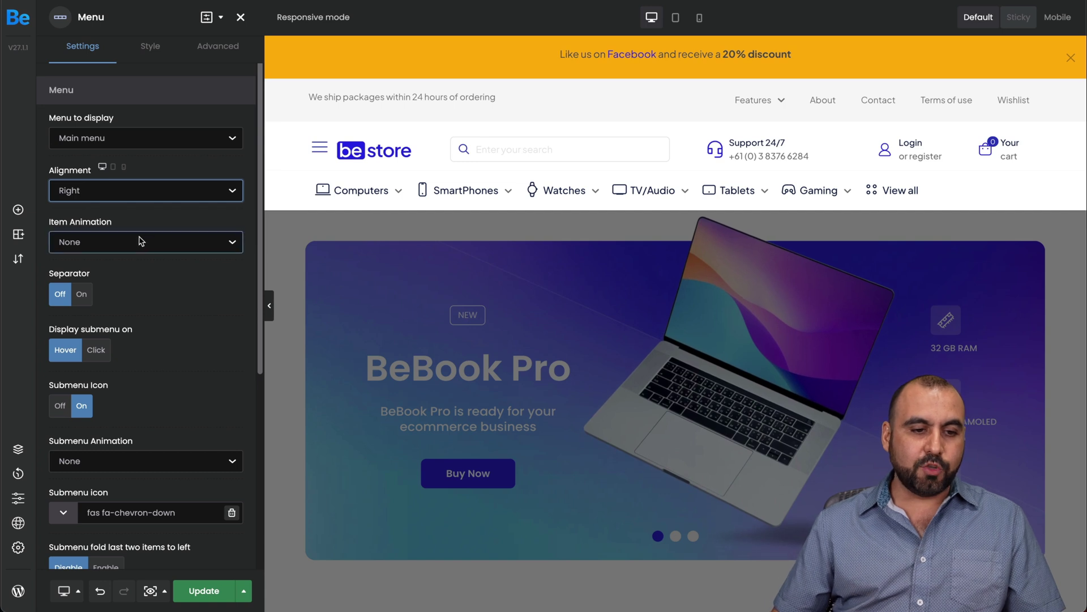
pyautogui.click(139, 241)
pyautogui.click(183, 222)
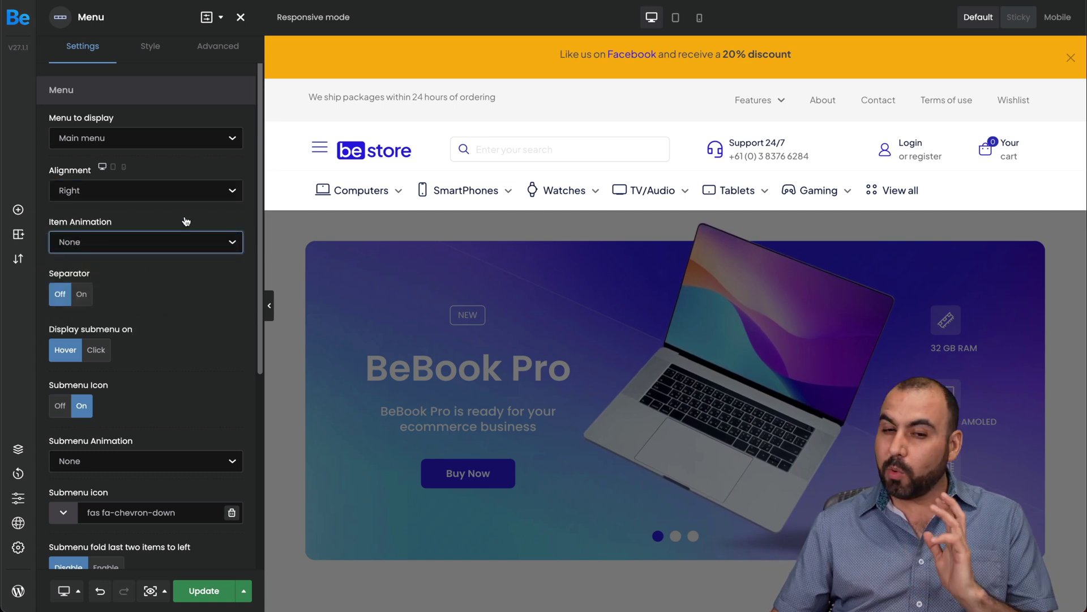
# Try the separator between the top bar menu's items, and turn it off again.
pyautogui.scroll(-1, 167, 250)
pyautogui.scroll(-1, 165, 245)
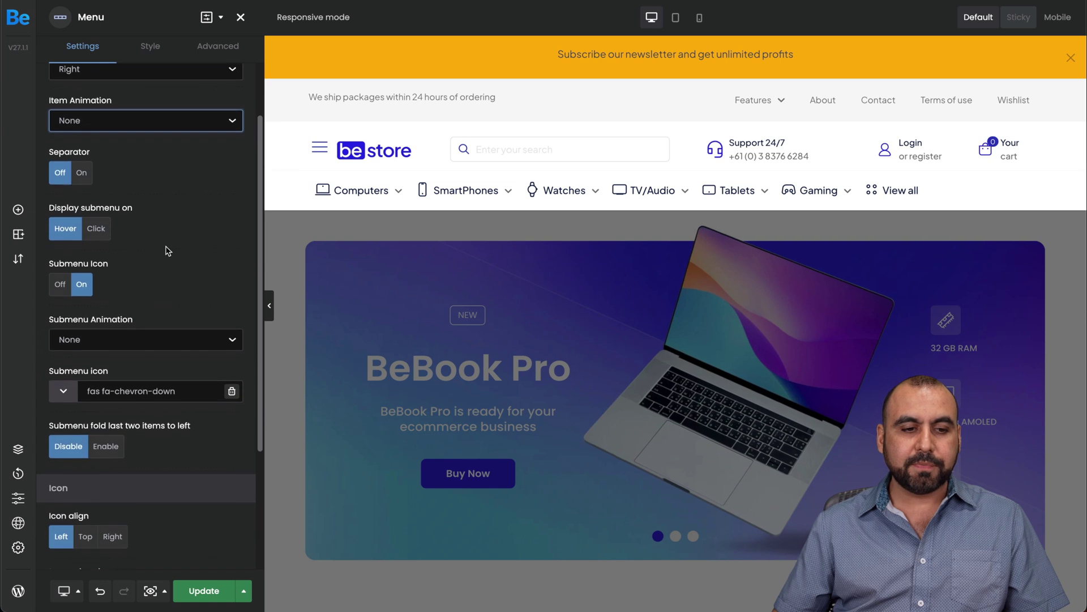
pyautogui.click(84, 172)
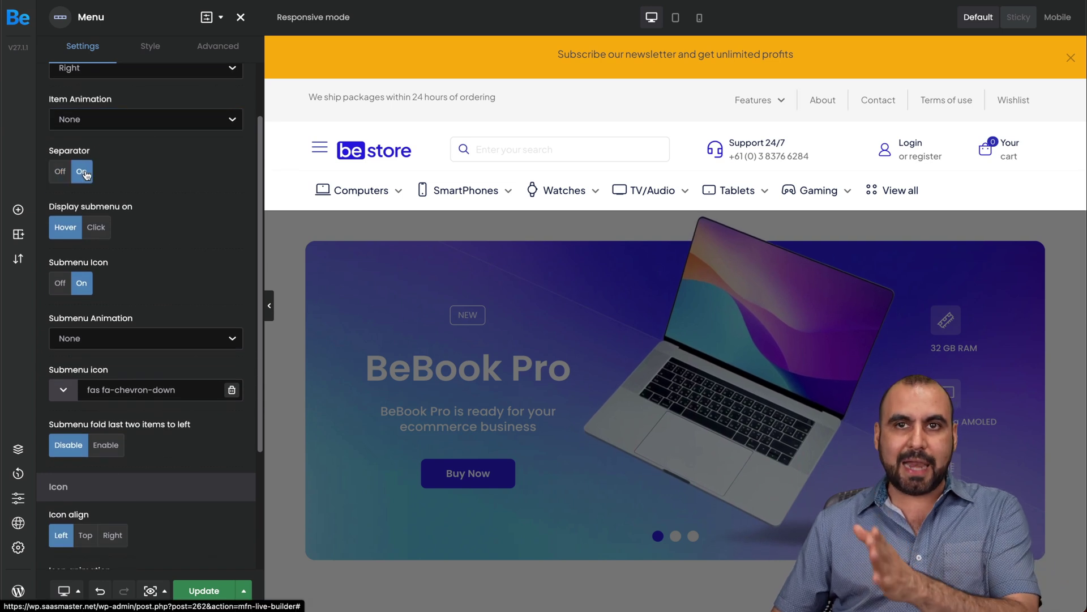
pyautogui.click(60, 172)
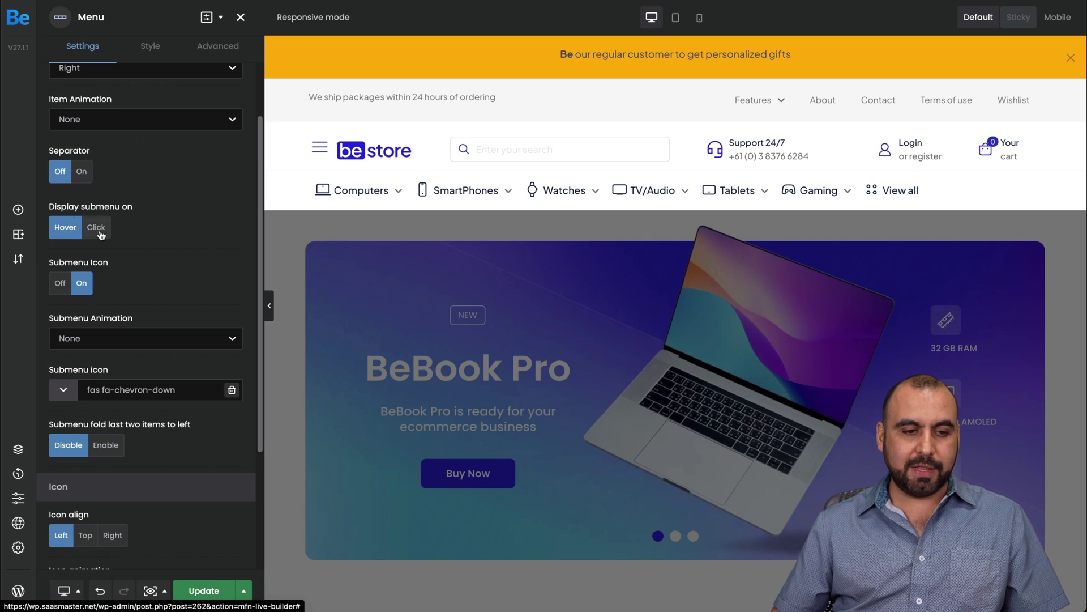
# Review the top bar menu's submenu and icon settings, plus its style and advanced options.
pyautogui.scroll(-3, 111, 340)
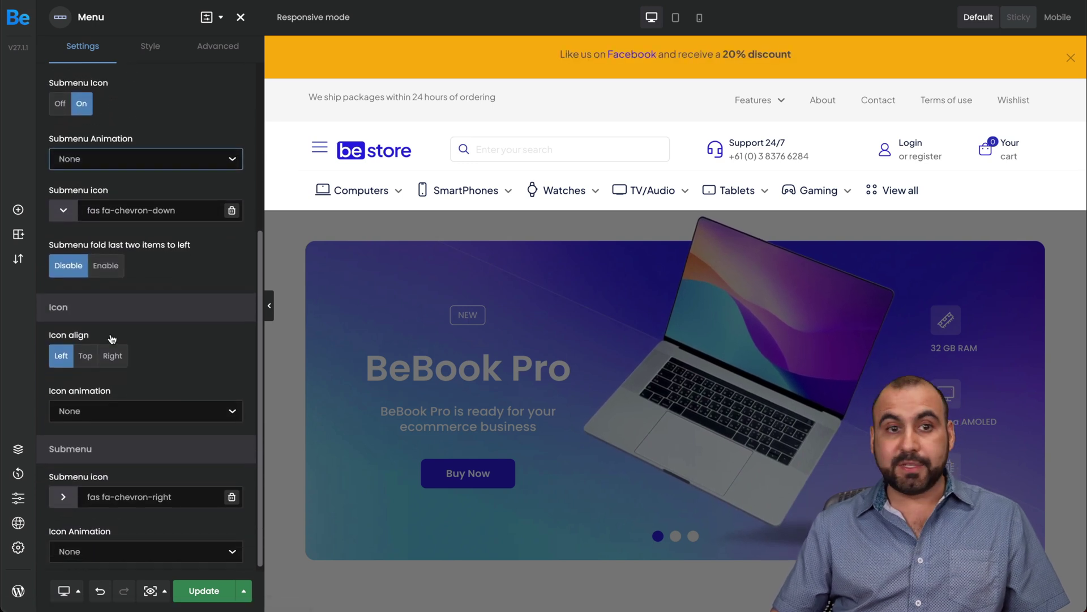
pyautogui.scroll(5, 116, 322)
pyautogui.click(162, 49)
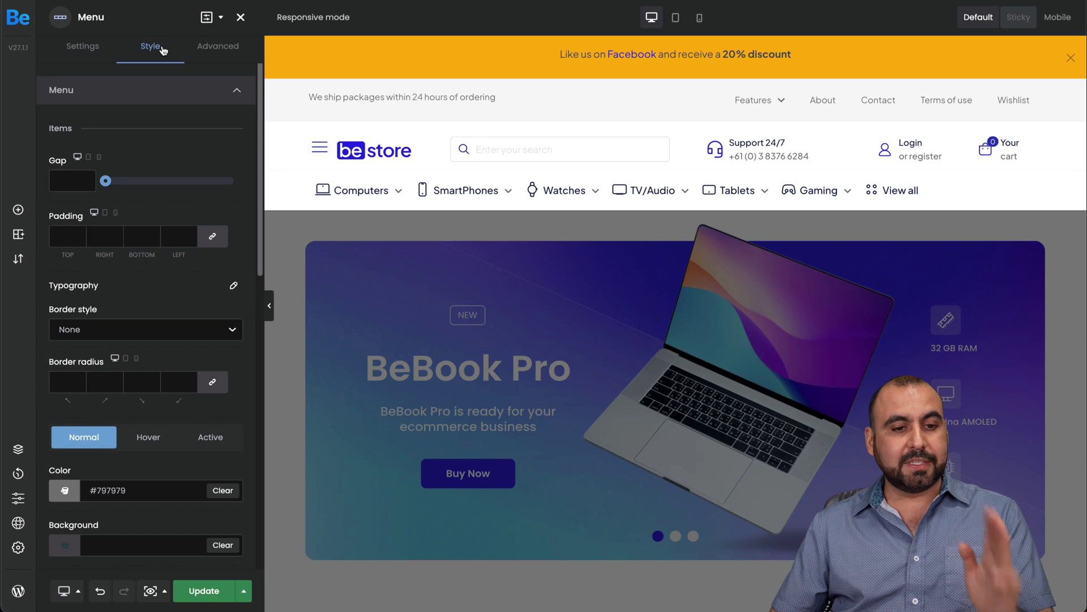
pyautogui.click(233, 47)
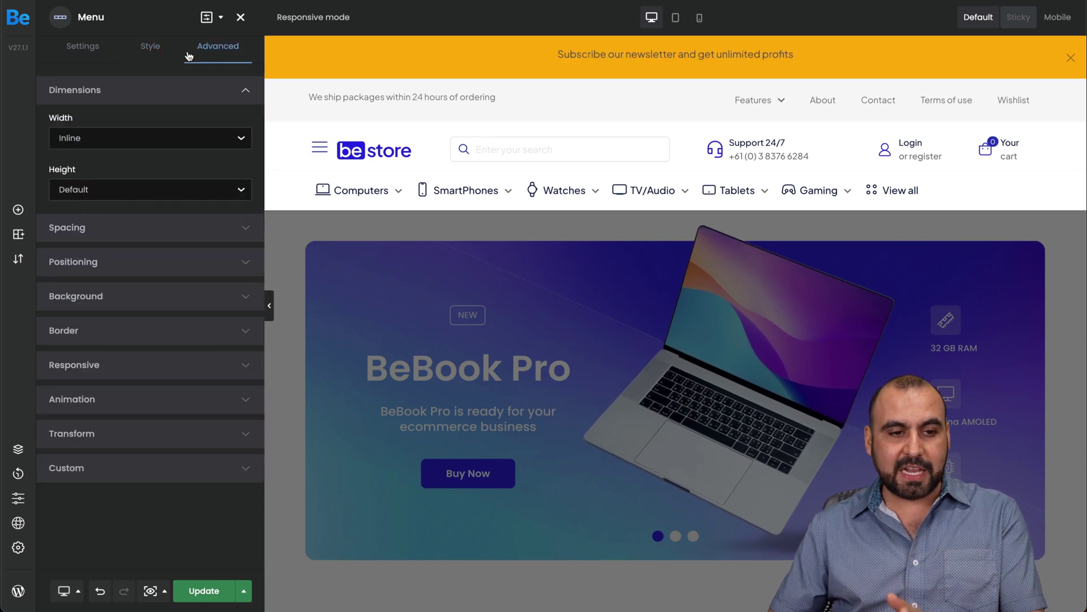
pyautogui.click(92, 54)
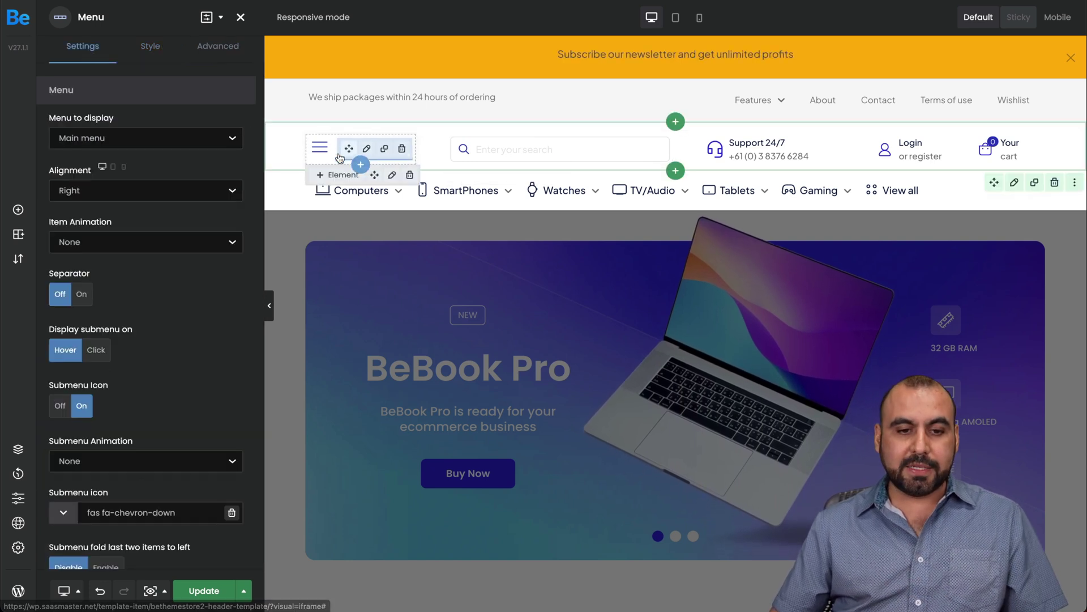
# Inspect the logo row's section and wrap, the available header elements, the search field's placeholder and the promo bar's slides.
pyautogui.click(304, 151)
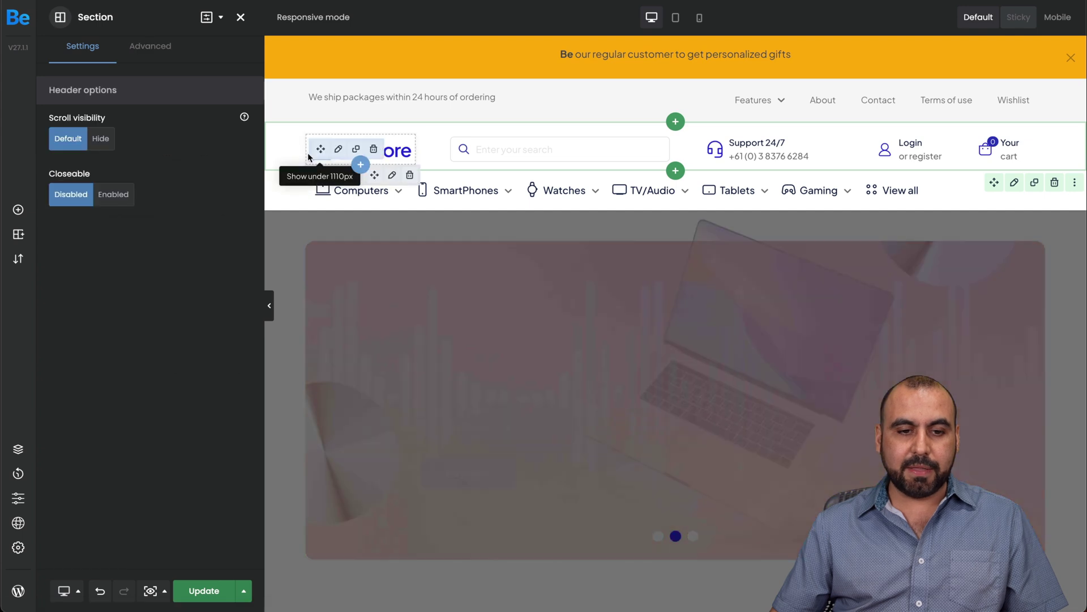
pyautogui.click(307, 152)
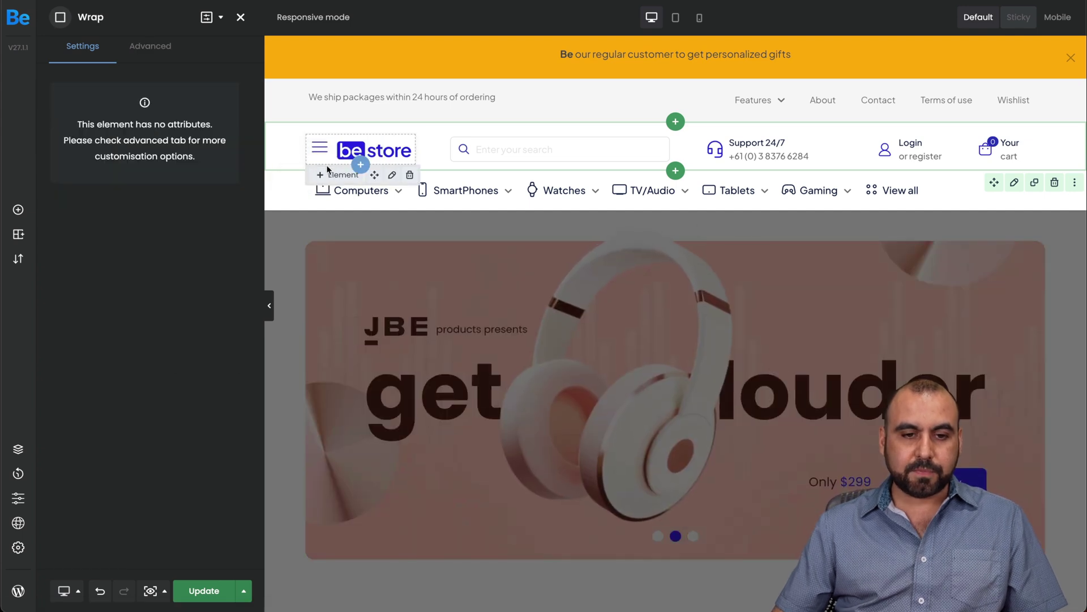
pyautogui.click(332, 175)
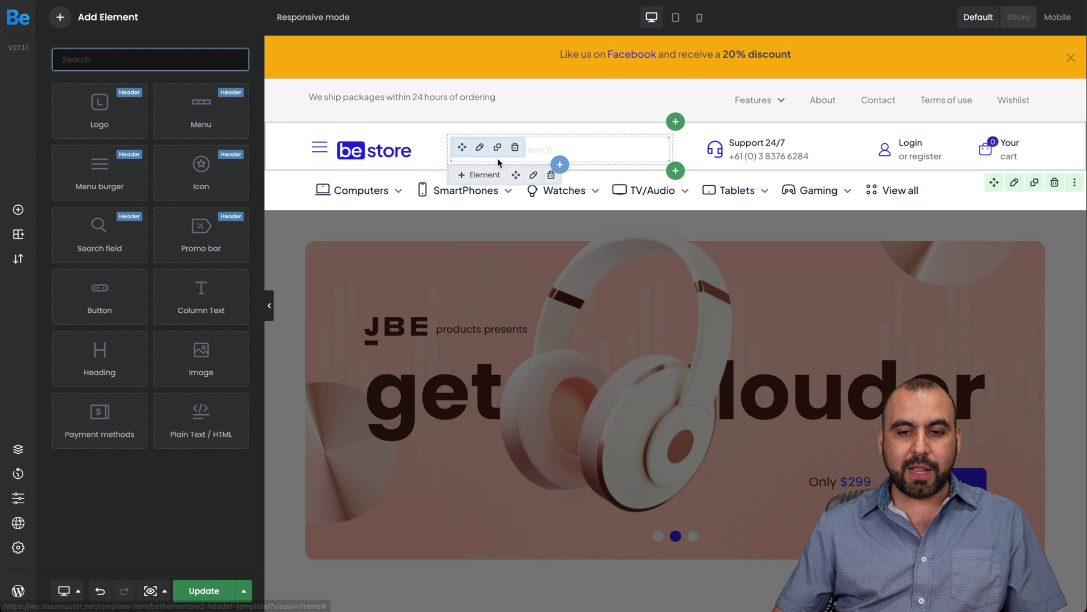
pyautogui.click(629, 154)
pyautogui.click(101, 137)
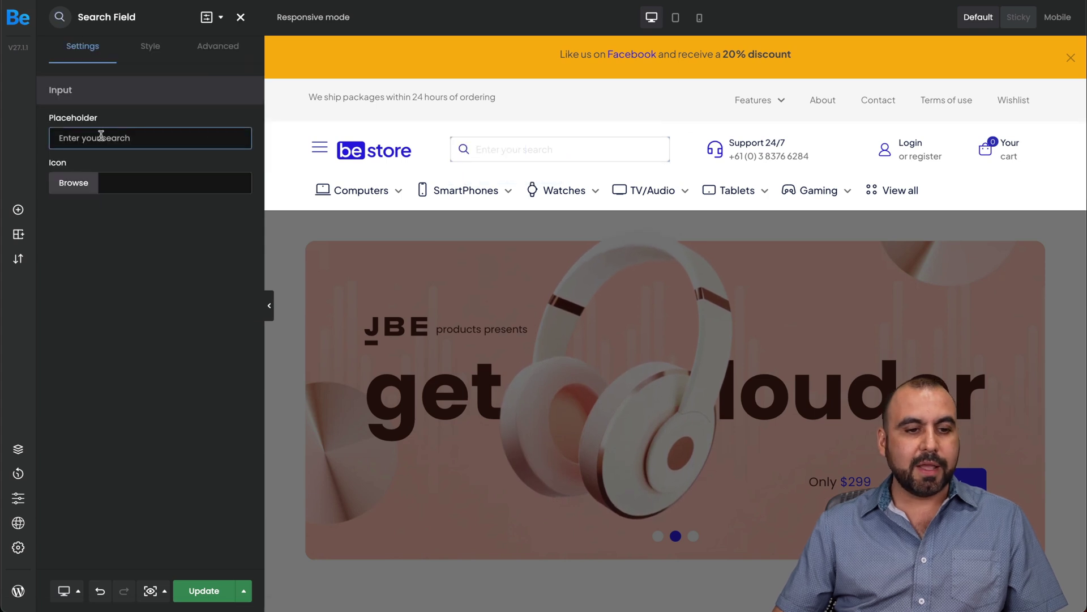
pyautogui.click(141, 136)
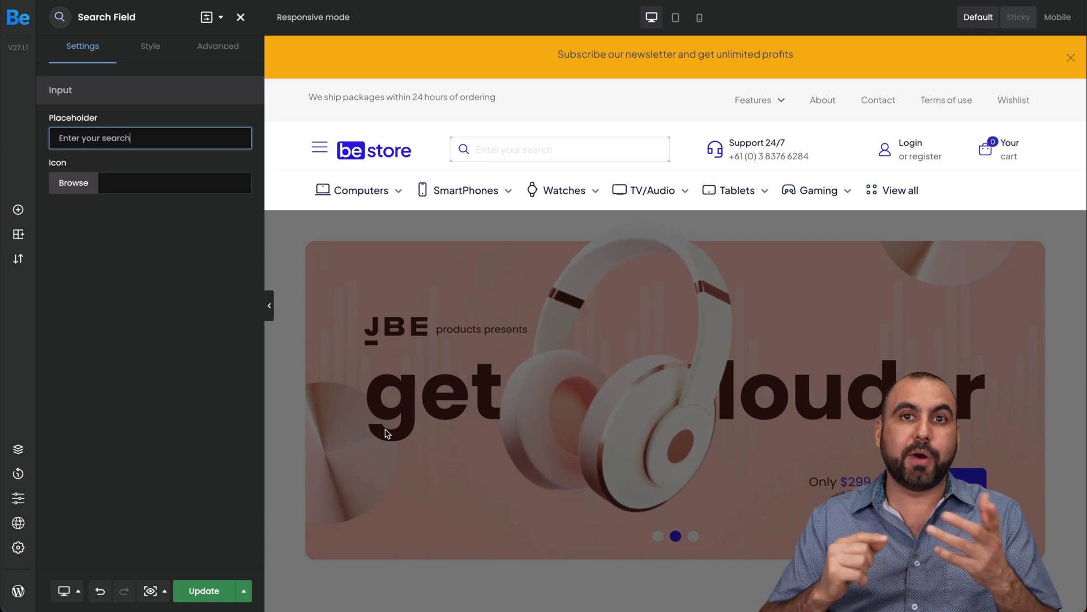
pyautogui.click(527, 59)
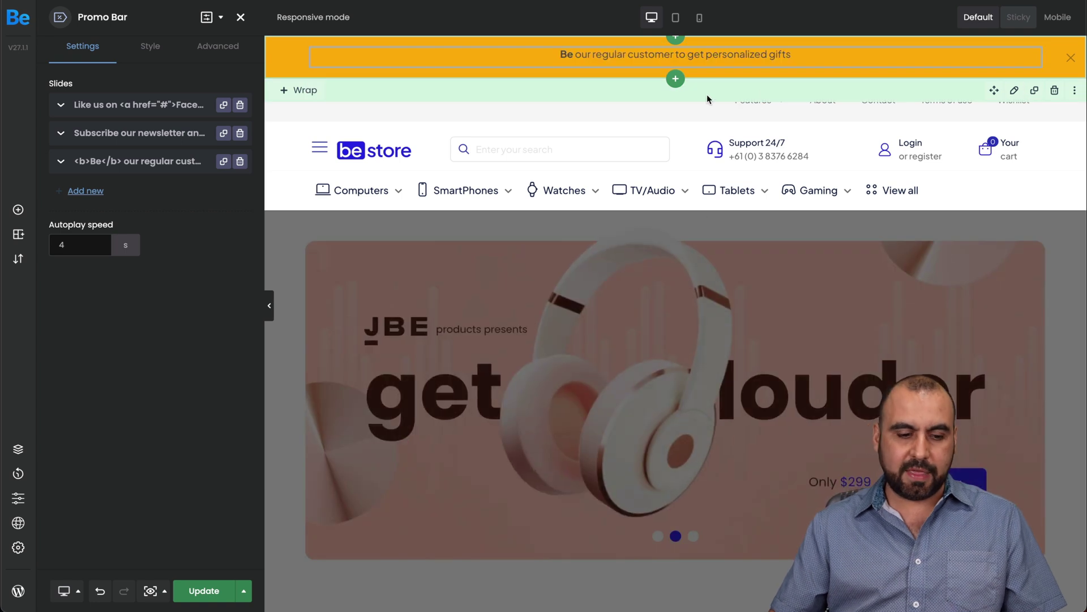
# Update the header template and save its display condition as Include, Entire Site.
pyautogui.click(194, 591)
pyautogui.click(413, 335)
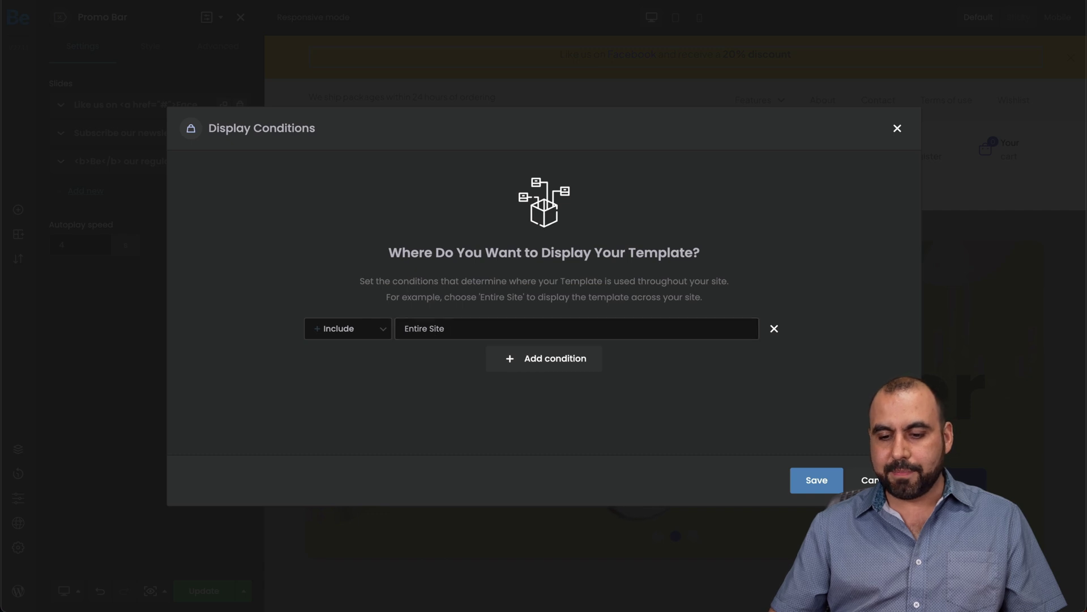
pyautogui.click(819, 481)
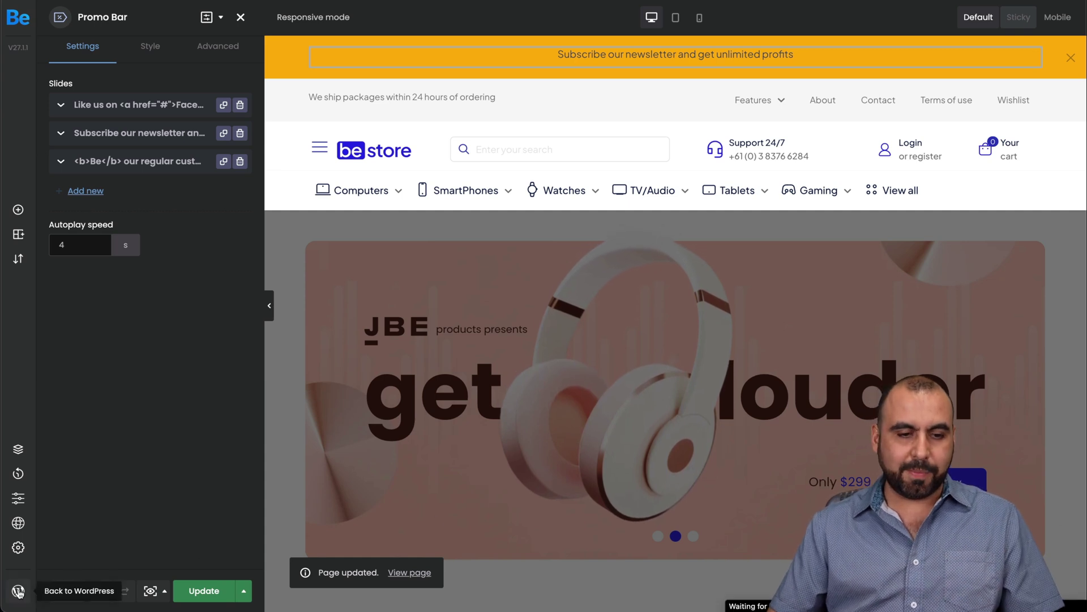
# Return to the WordPress dashboard, list the Footer templates and open bethemestore2-footer in BeBuilder.
pyautogui.click(66, 590)
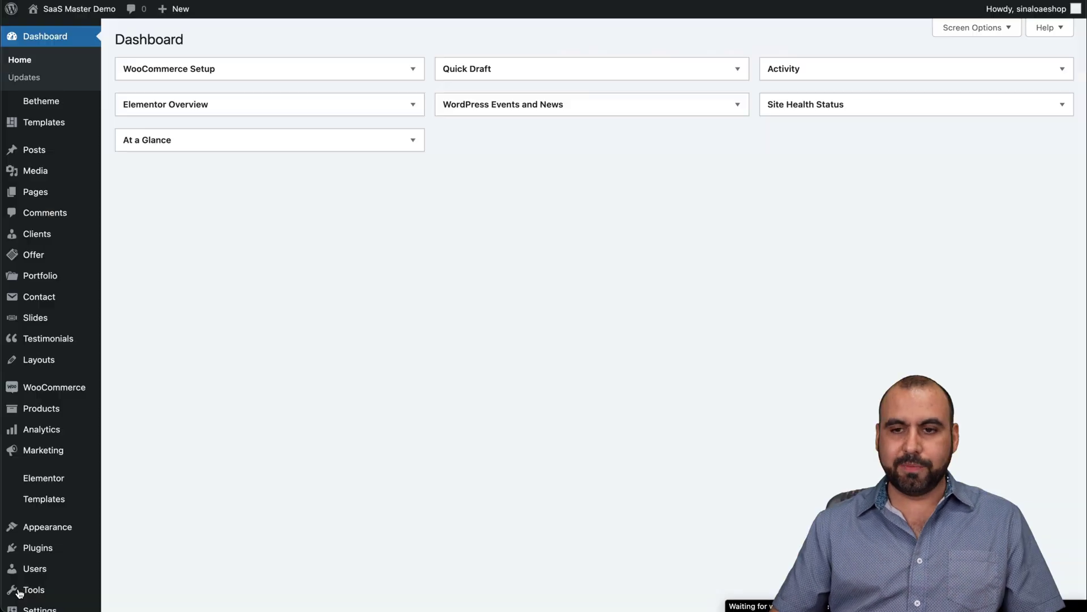
pyautogui.click(49, 121)
pyautogui.click(216, 128)
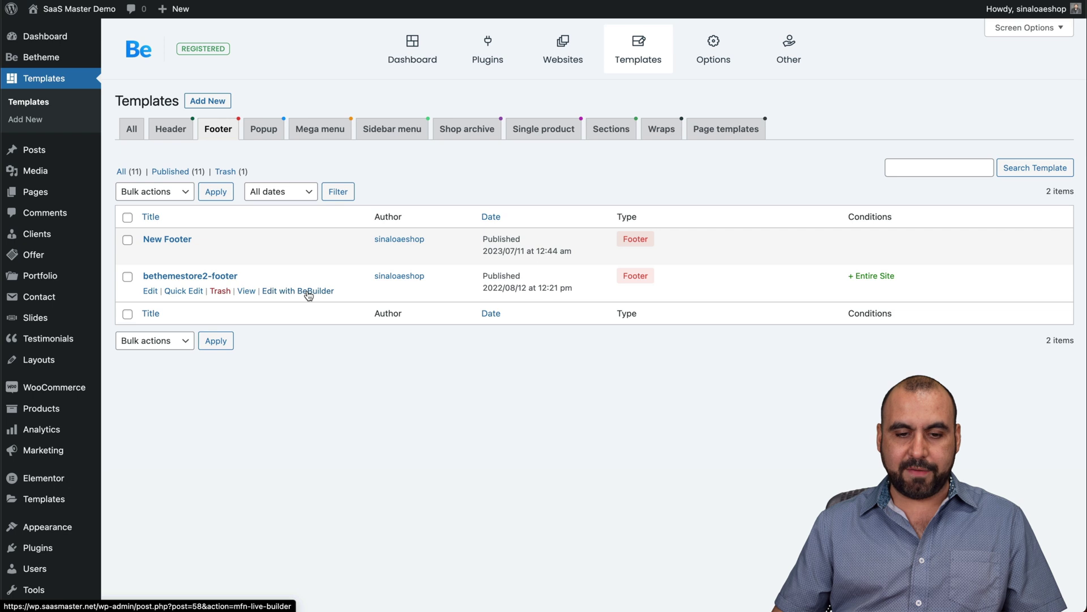
pyautogui.click(308, 292)
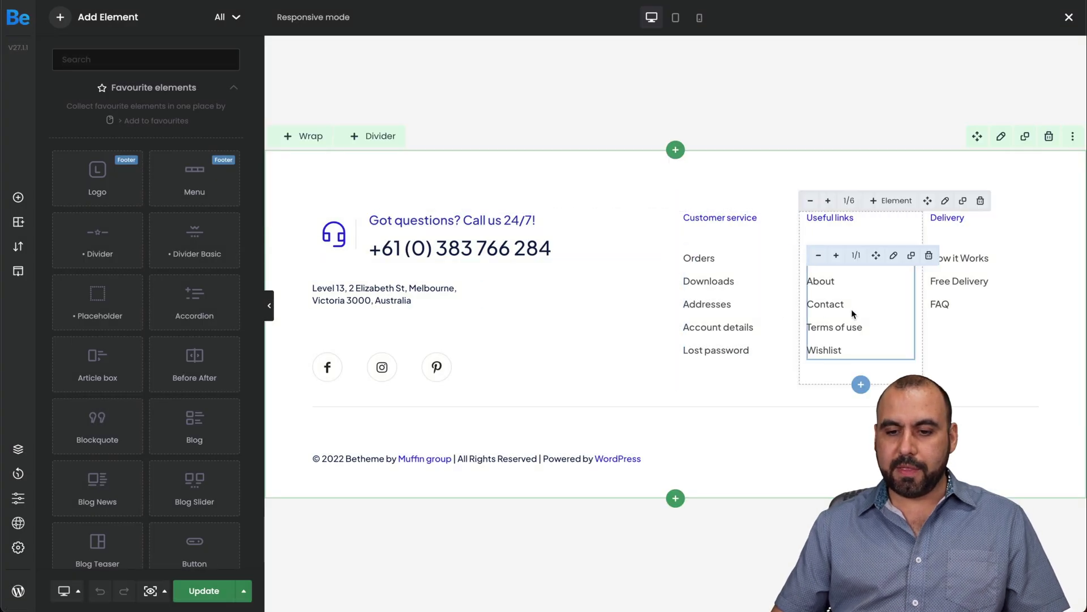
# Check the footer's link menus and try moving the Customer service menu into the Useful links column and back.
pyautogui.click(851, 309)
pyautogui.click(936, 305)
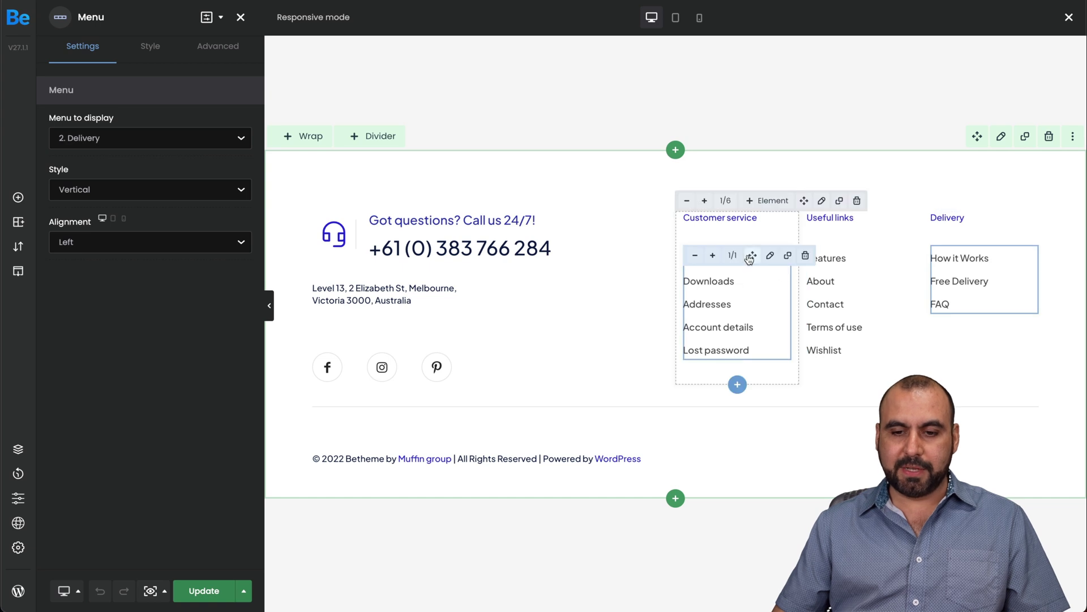
pyautogui.moveTo(751, 256); pyautogui.dragTo(828, 256)
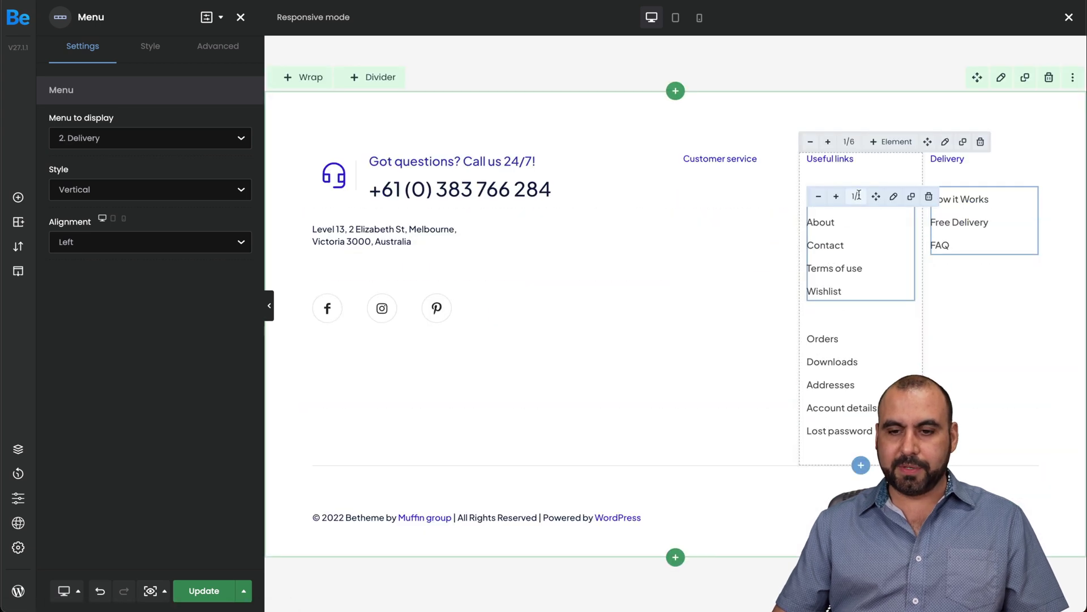
pyautogui.moveTo(876, 196); pyautogui.dragTo(737, 253)
pyautogui.moveTo(876, 336); pyautogui.dragTo(694, 230)
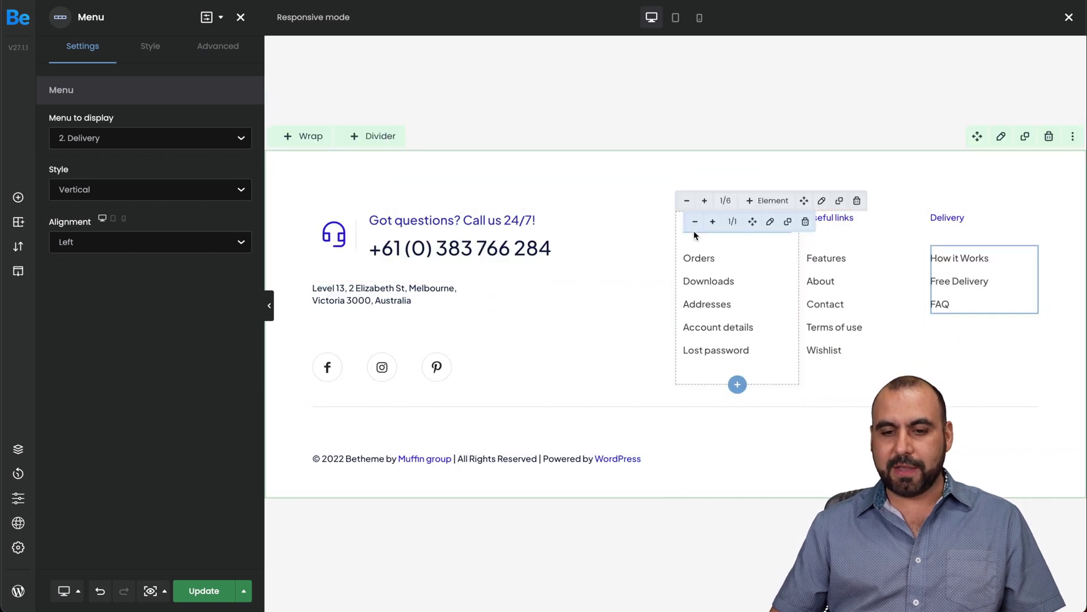
# Check the footer's phone icon box and delete the divider above the copyright line.
pyautogui.click(453, 252)
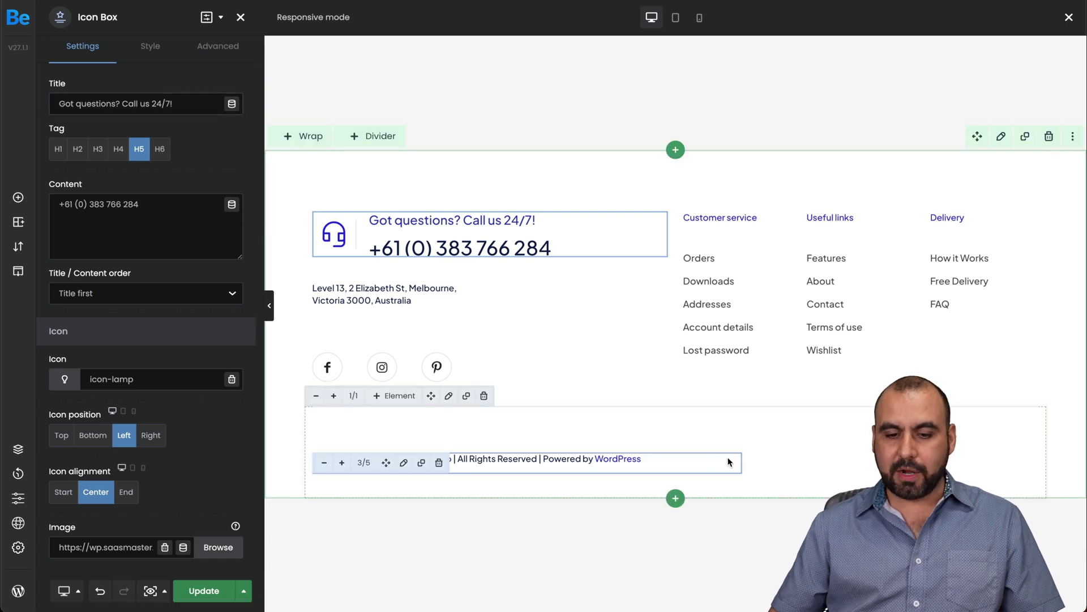
pyautogui.click(776, 445)
pyautogui.click(438, 419)
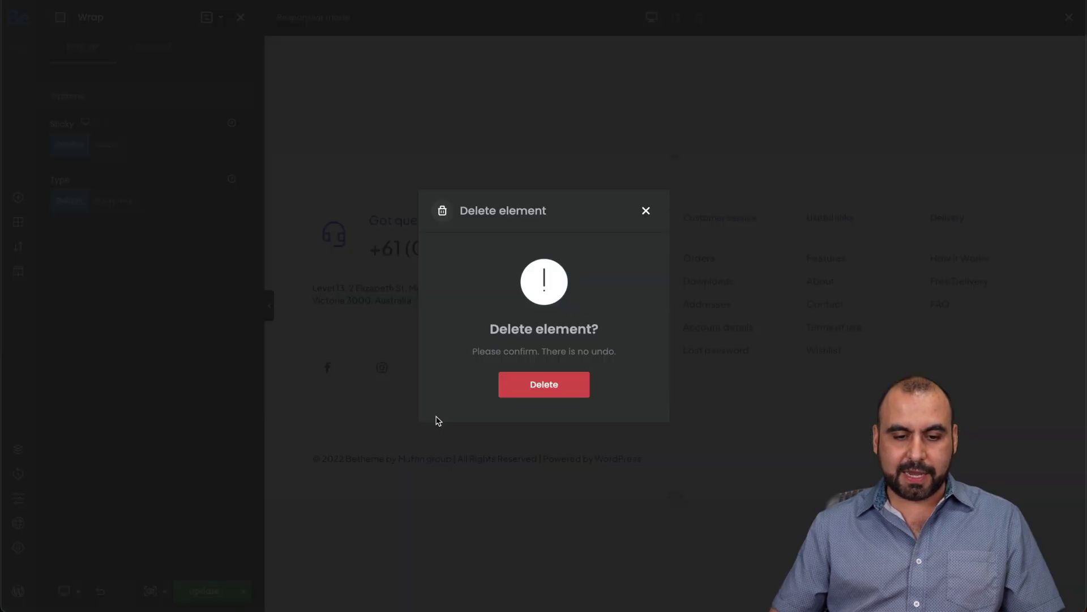
pyautogui.click(540, 384)
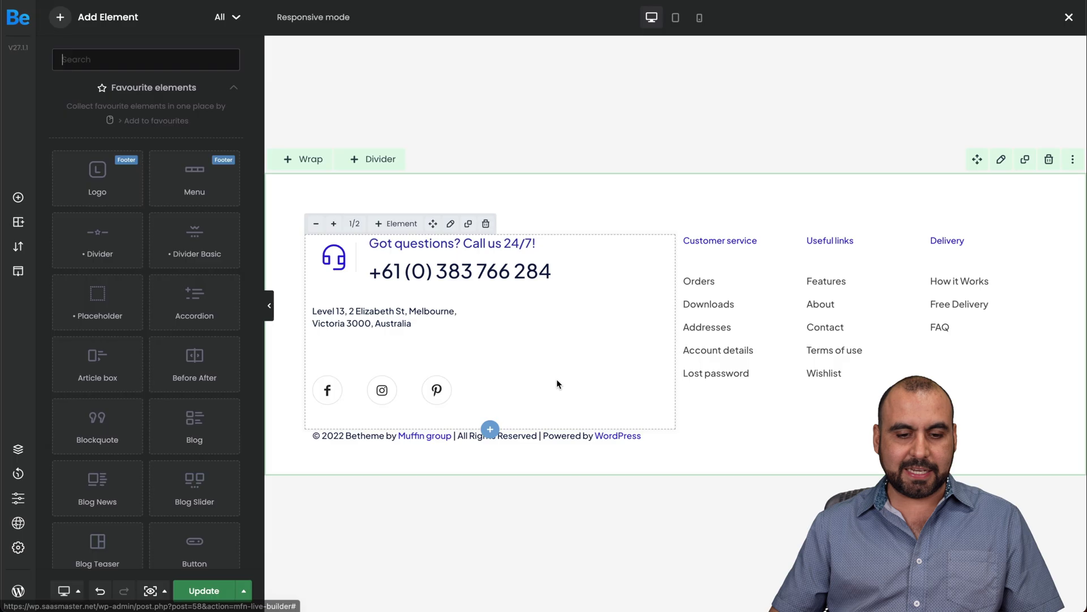
# Delete the wrap holding the footer's copyright line and leave the responsive mode view.
pyautogui.click(666, 441)
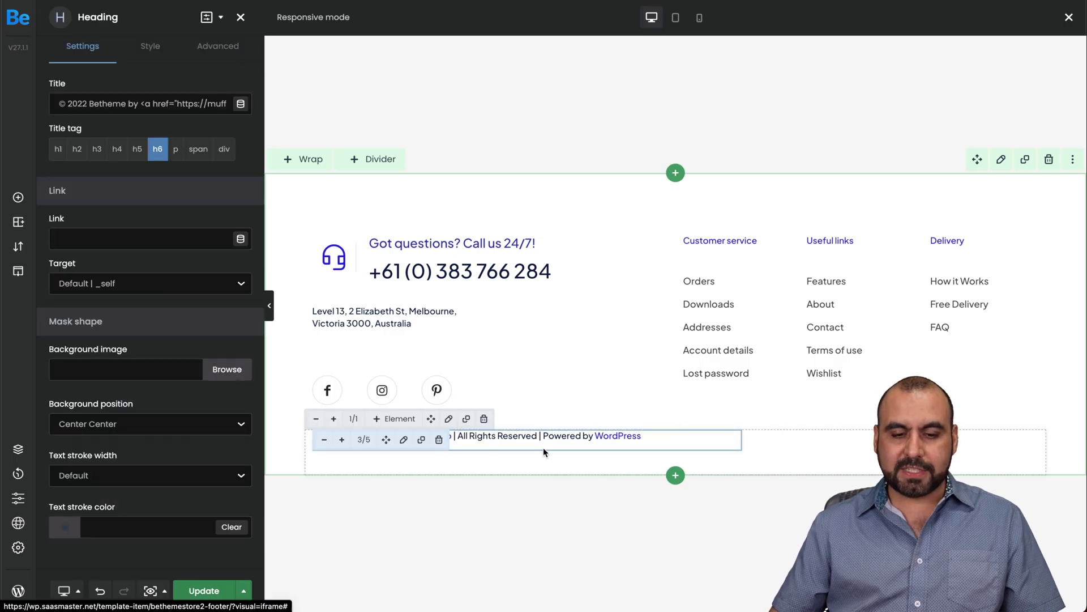
pyautogui.click(480, 420)
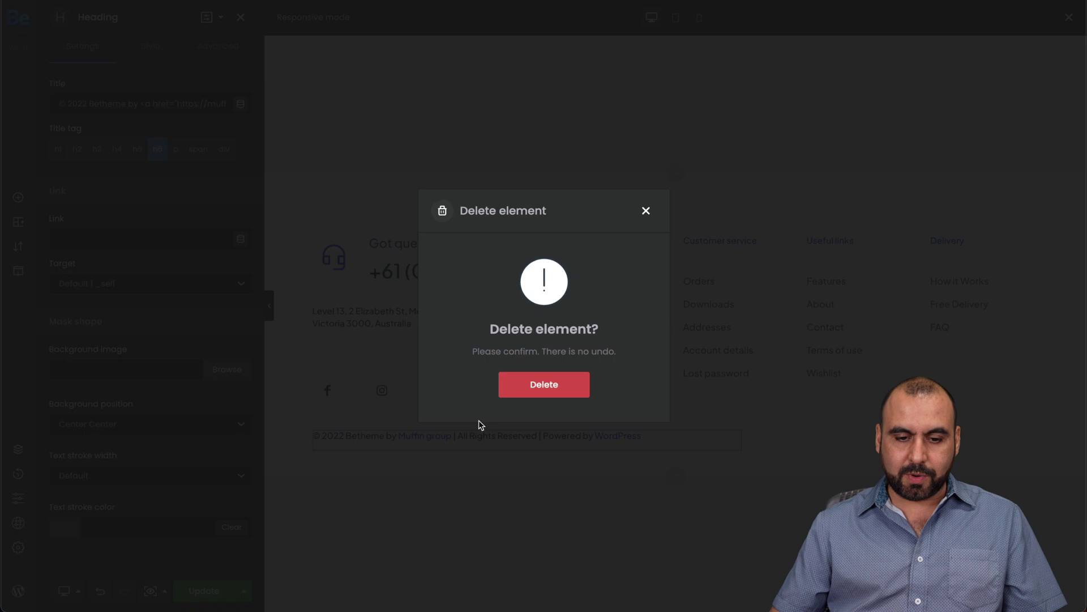
pyautogui.click(553, 385)
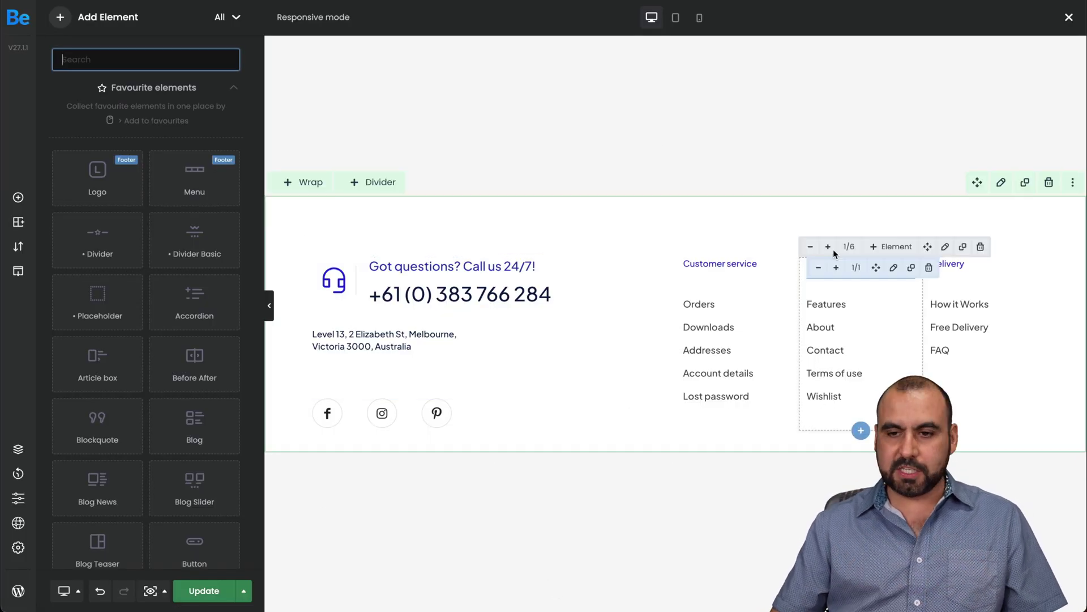
pyautogui.click(1066, 20)
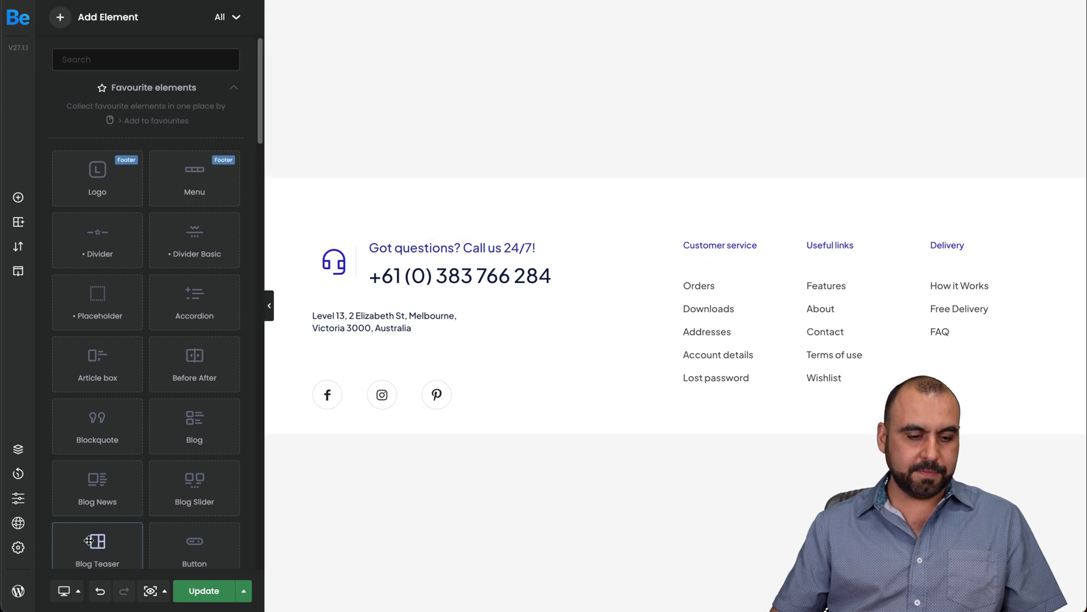
# Return to the WordPress dashboard and list the Popup templates.
pyautogui.click(18, 590)
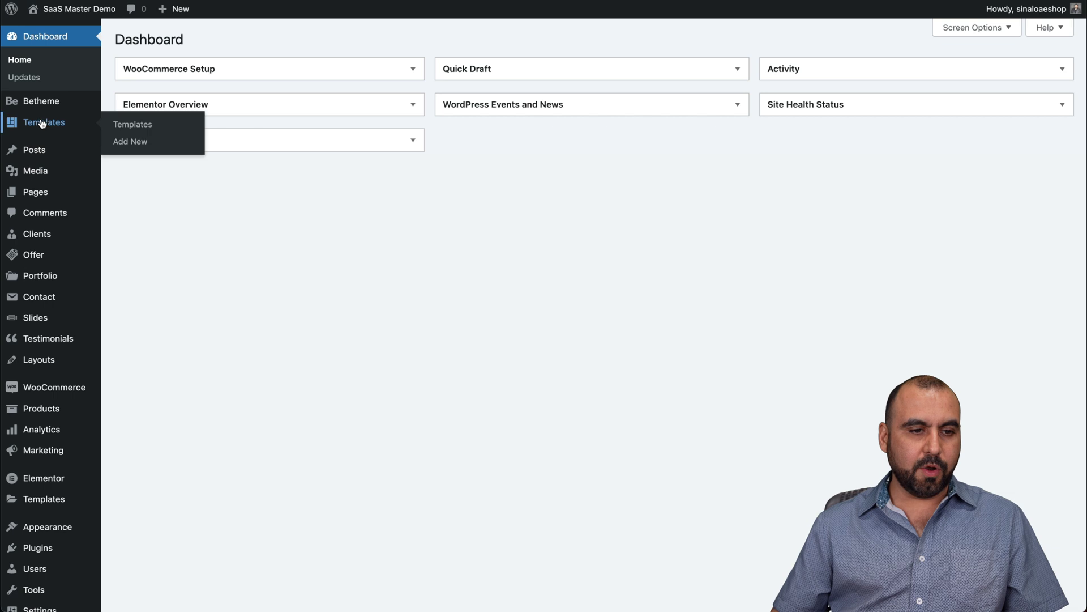
pyautogui.click(42, 123)
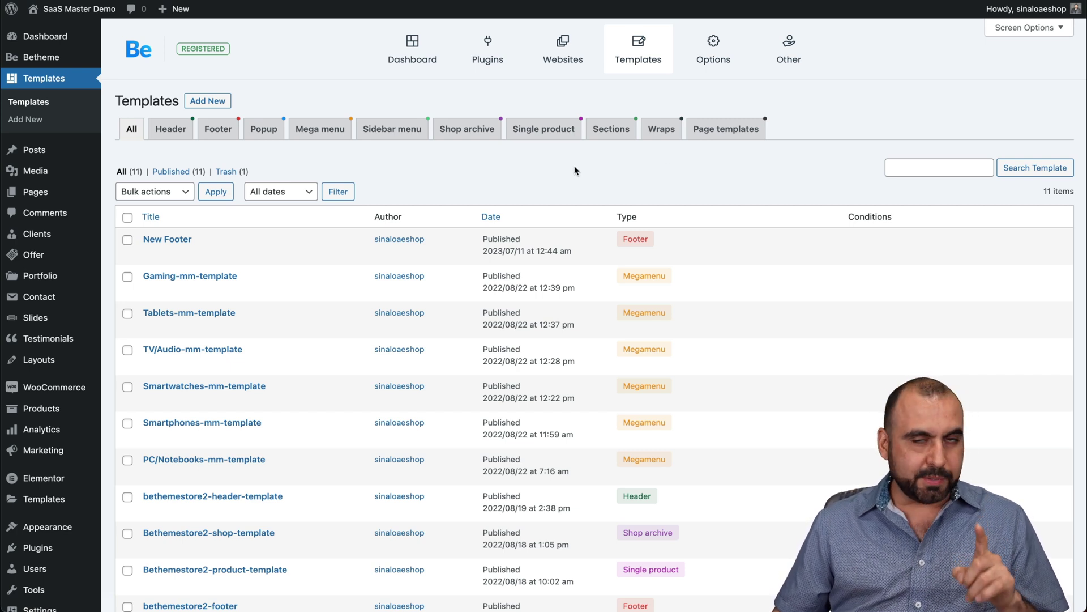
pyautogui.click(268, 138)
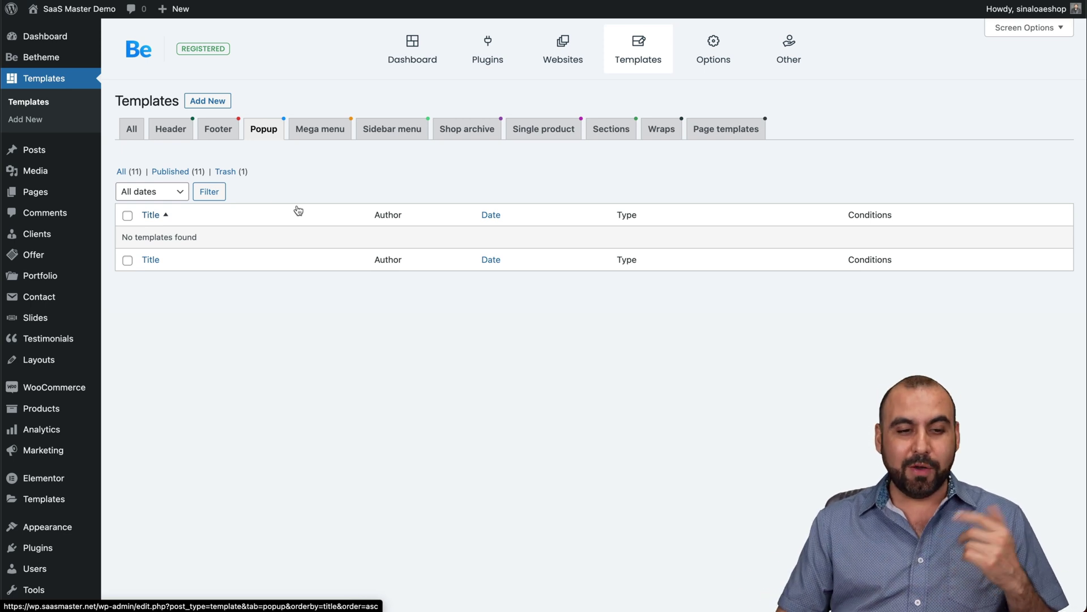
# Create a new template of type Popup and start its layout with a single full-width wrap.
pyautogui.click(226, 102)
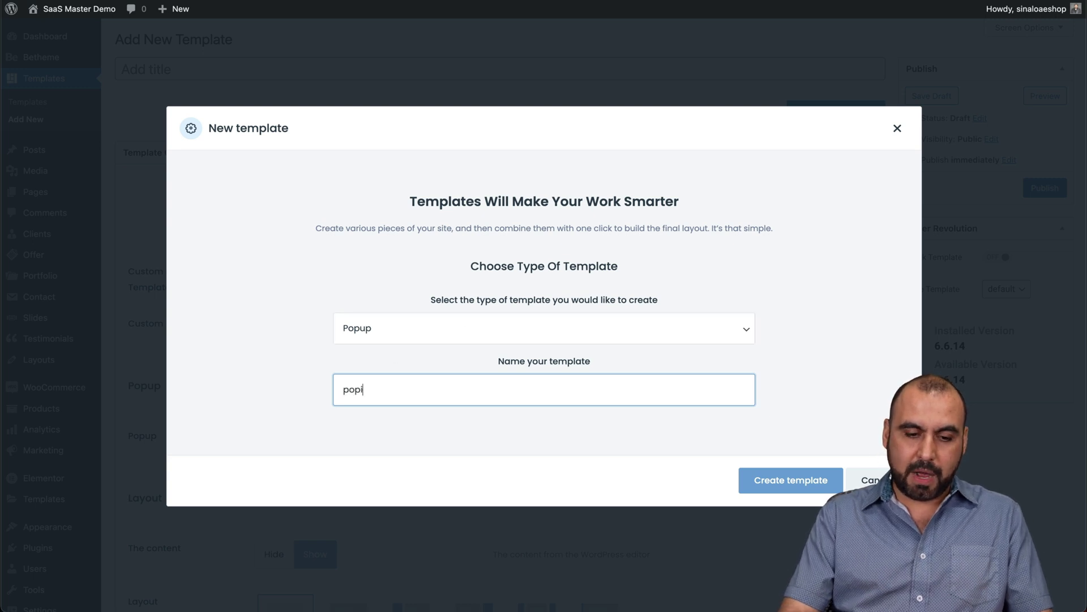
pyautogui.click(750, 480)
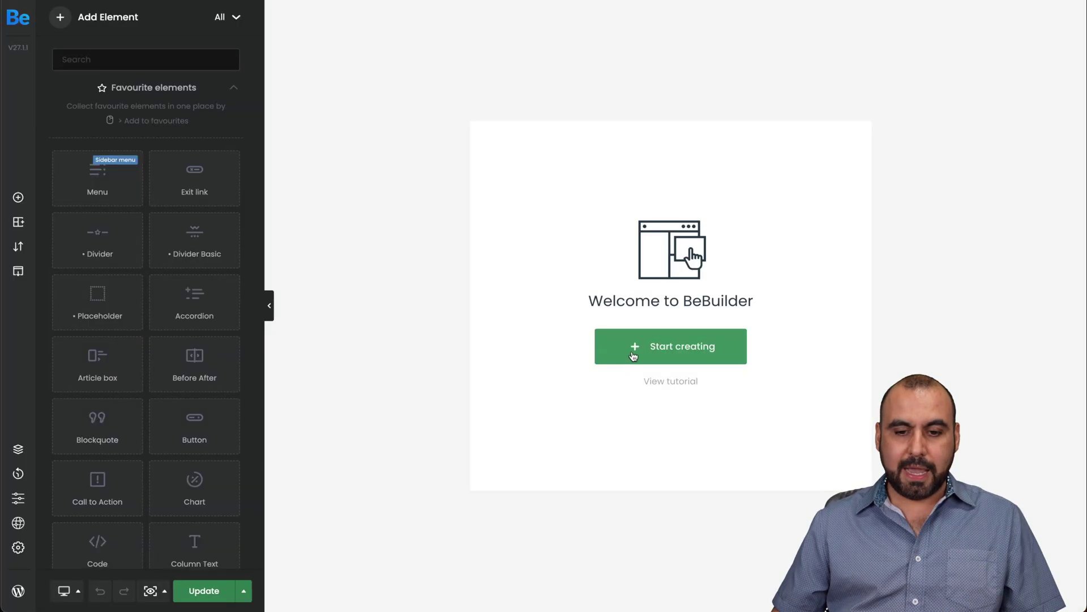
pyautogui.click(633, 356)
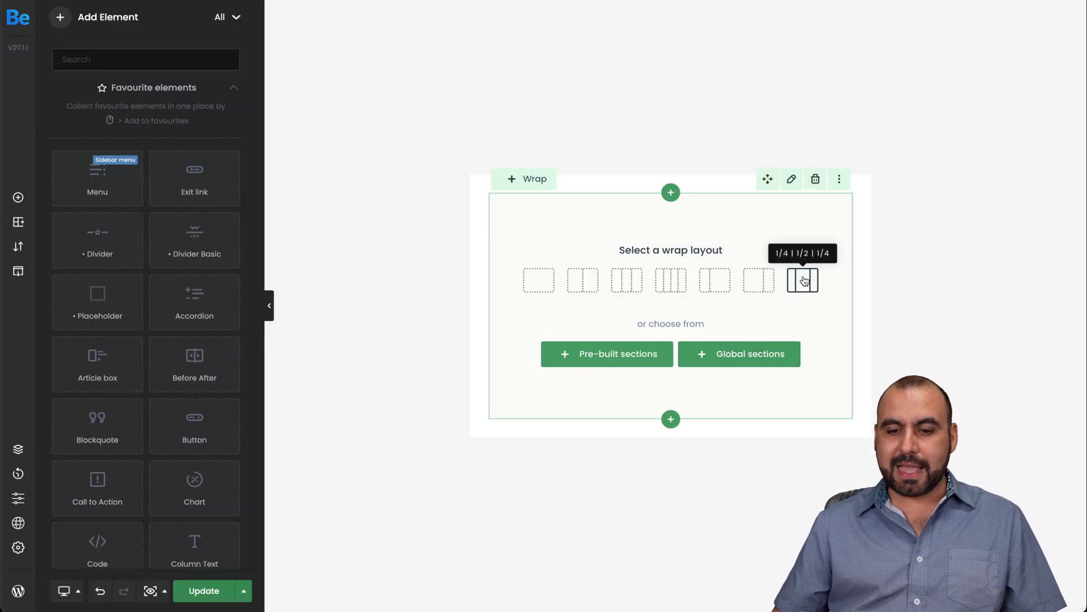
pyautogui.click(545, 289)
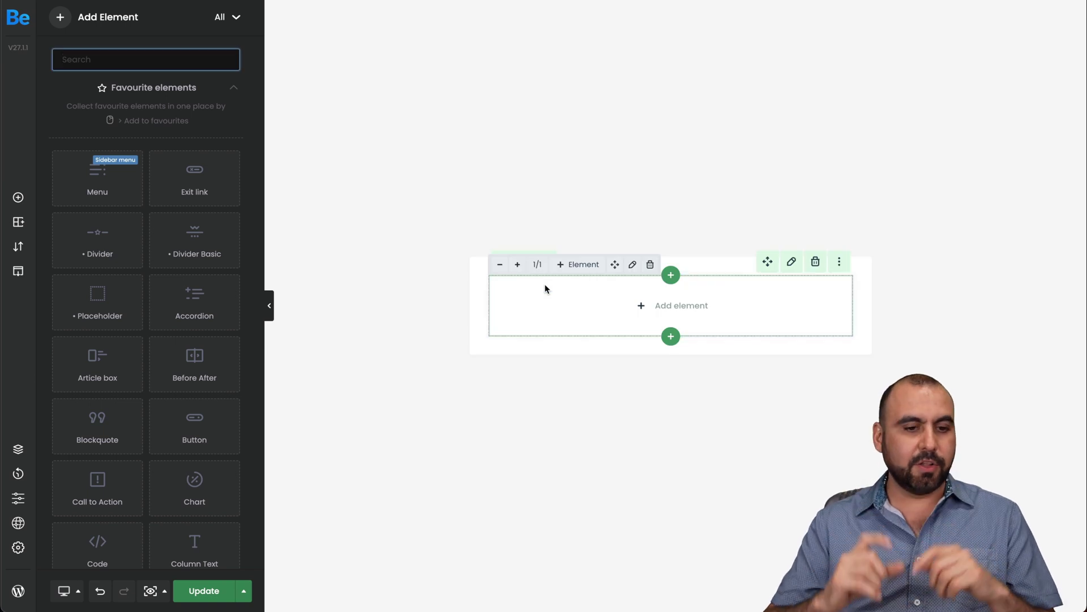
# Add an Image element to the popup's wrap and set its picture to bethemestore2-slider-bg3-mob.webp from the media library.
pyautogui.write('image')
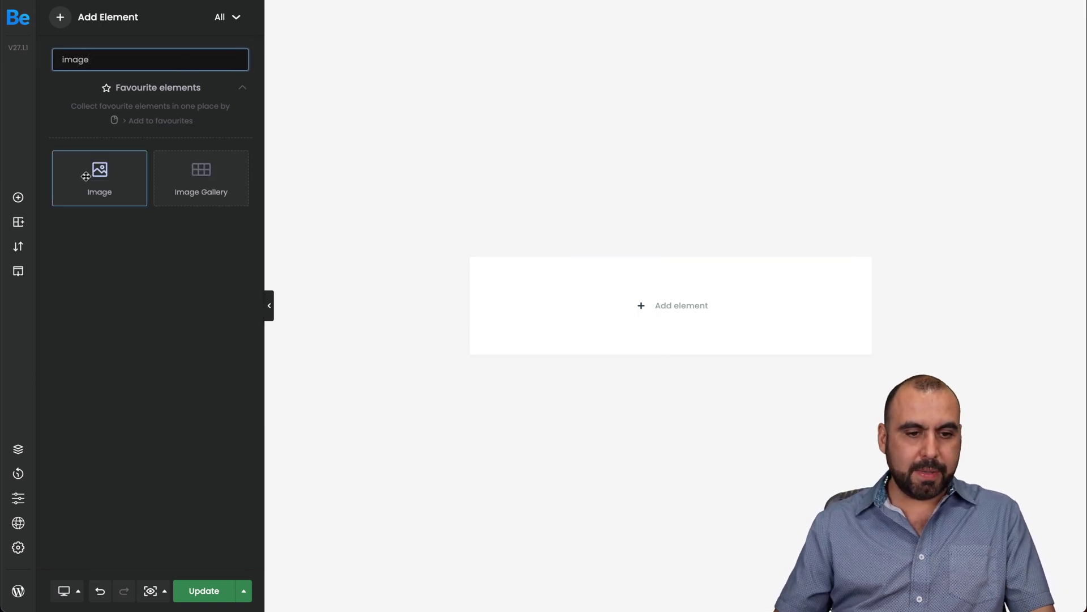
pyautogui.moveTo(86, 176); pyautogui.dragTo(641, 306)
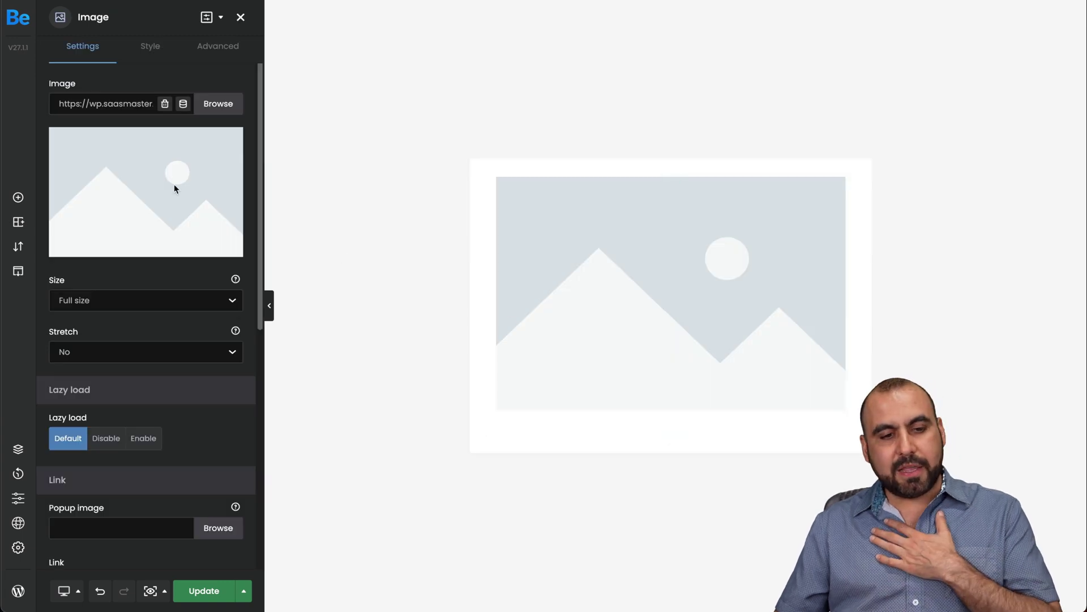
pyautogui.click(218, 105)
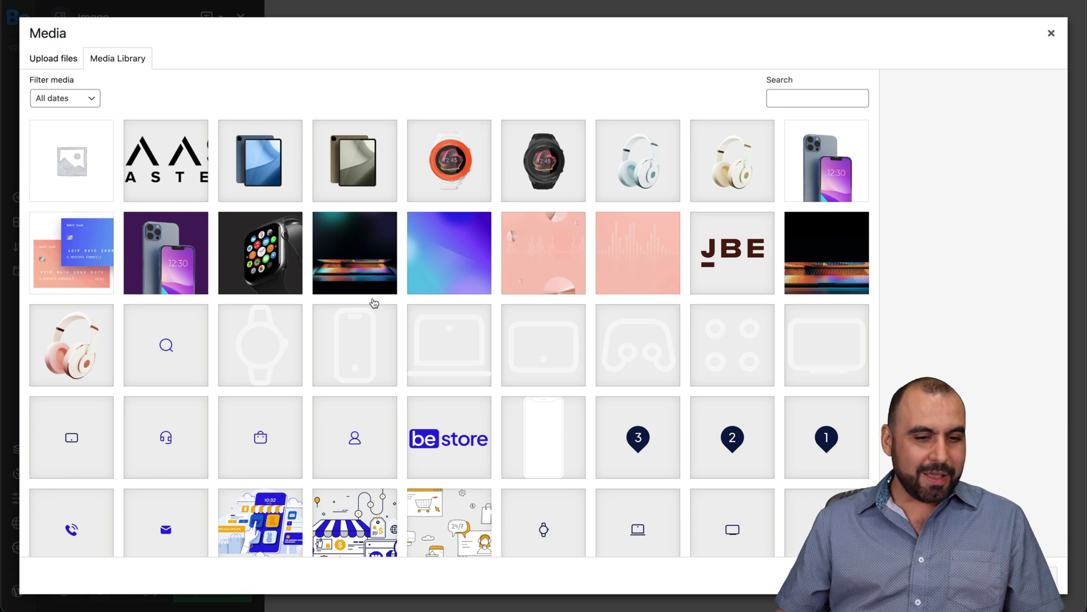
pyautogui.click(390, 267)
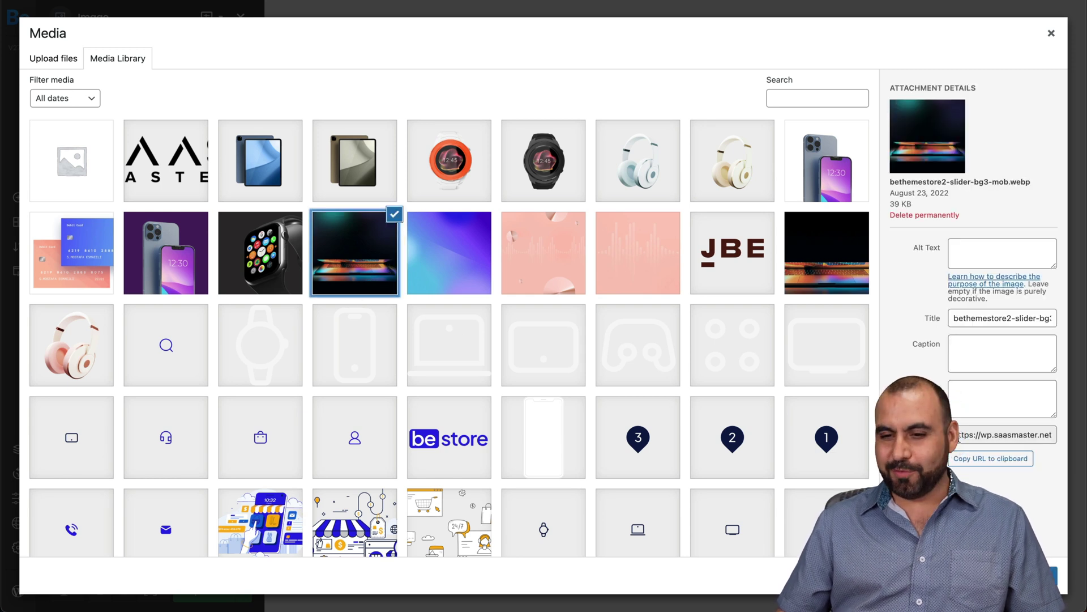
pyautogui.click(1037, 575)
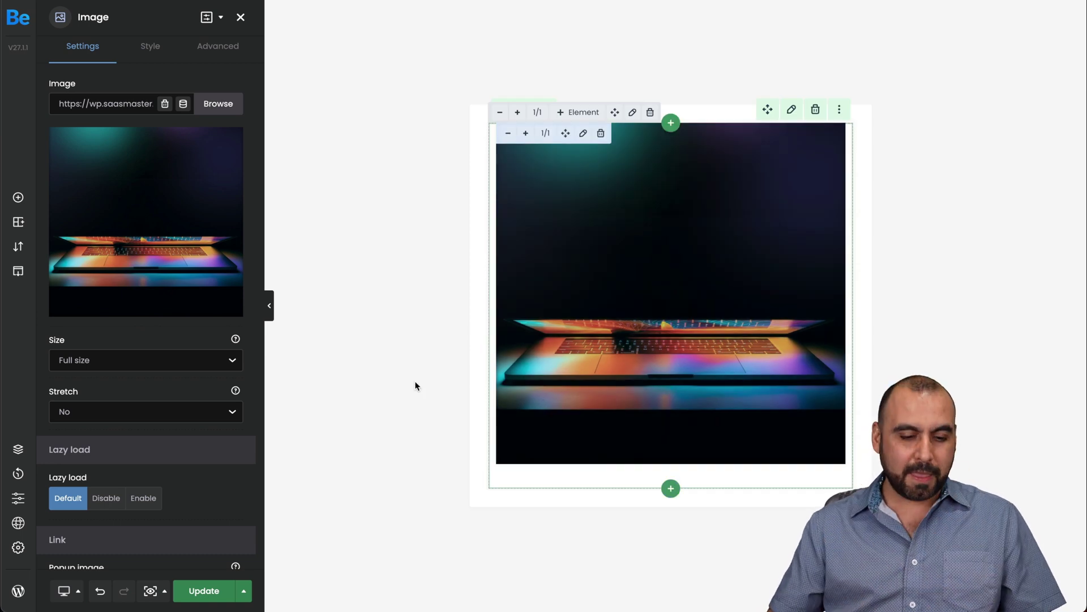
# Update the popup template and save an Include, Singular display condition limited to one entry of the list.
pyautogui.click(205, 590)
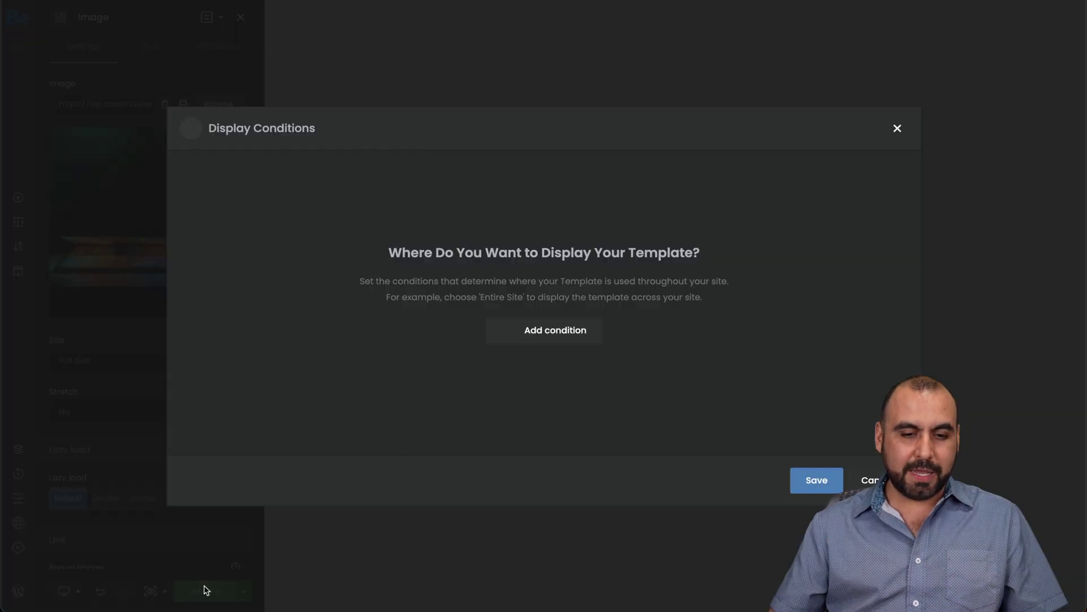
pyautogui.click(548, 337)
pyautogui.click(428, 333)
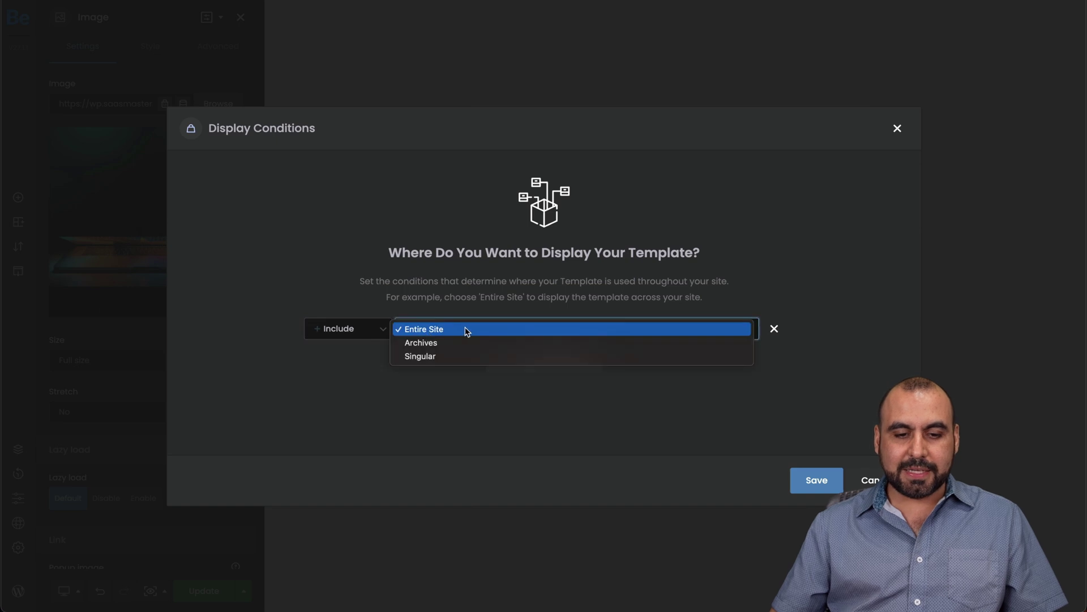
pyautogui.click(424, 356)
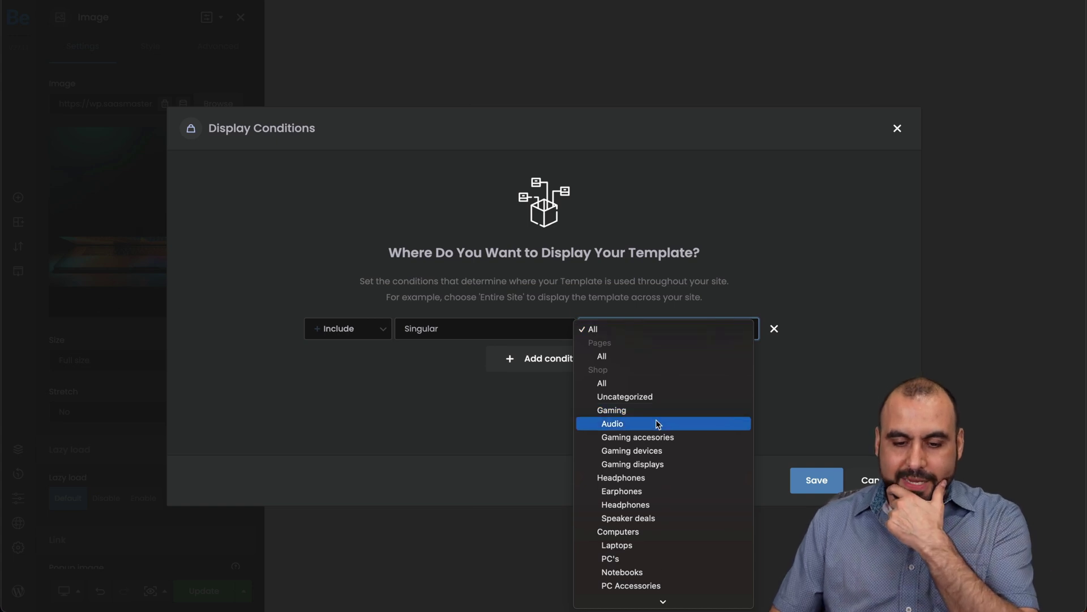
pyautogui.scroll(-1, 658, 421)
pyautogui.click(638, 518)
pyautogui.click(799, 474)
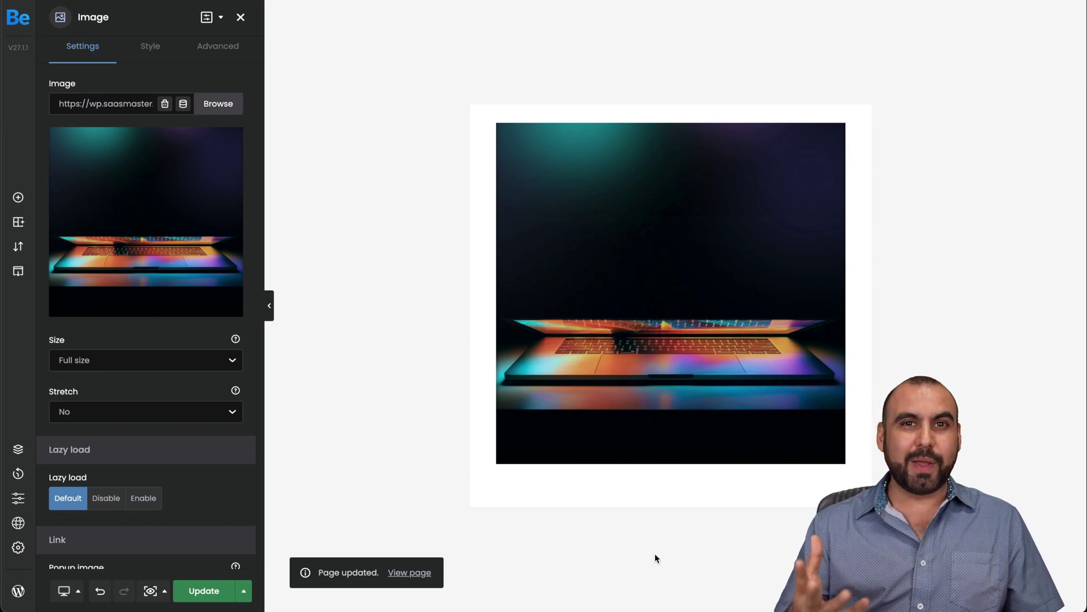
# Return to the WordPress dashboard, add a product named "new" and open it in BeBuilder.
pyautogui.click(27, 595)
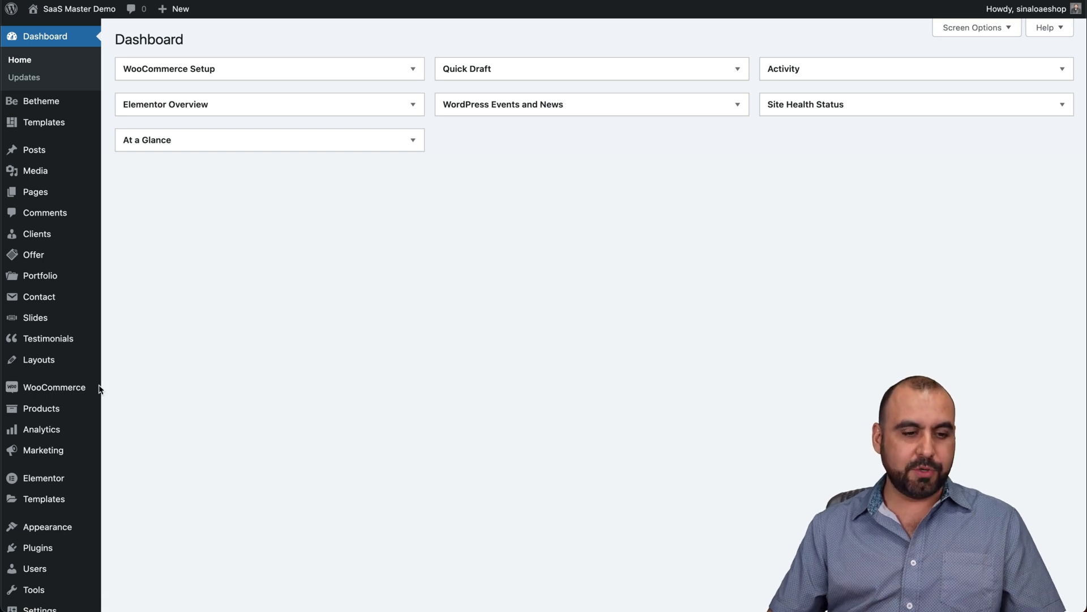
pyautogui.moveTo(53, 408)
pyautogui.click(138, 432)
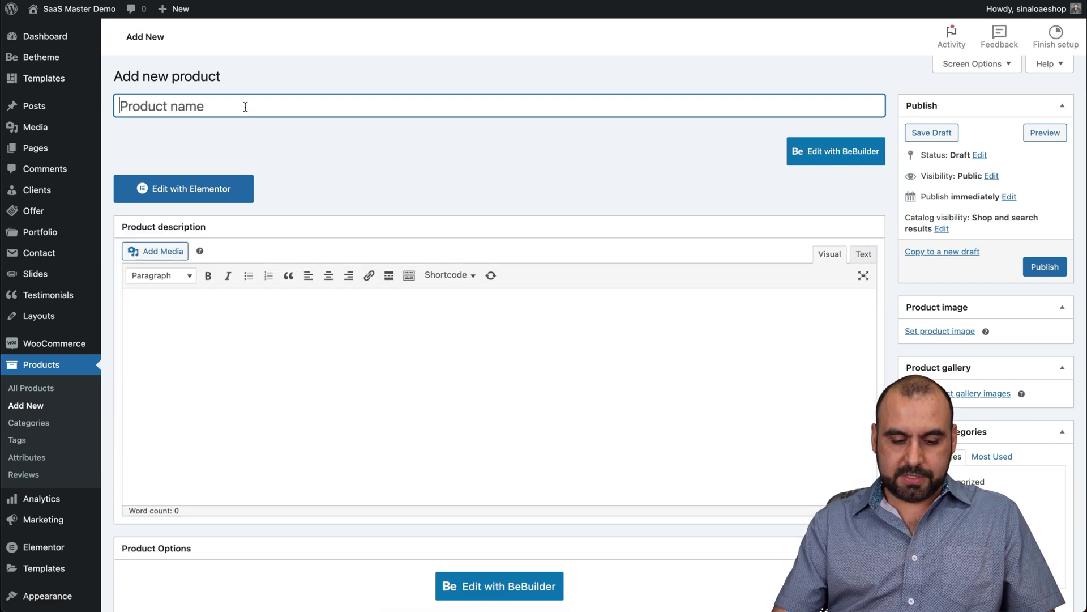
pyautogui.write('new')
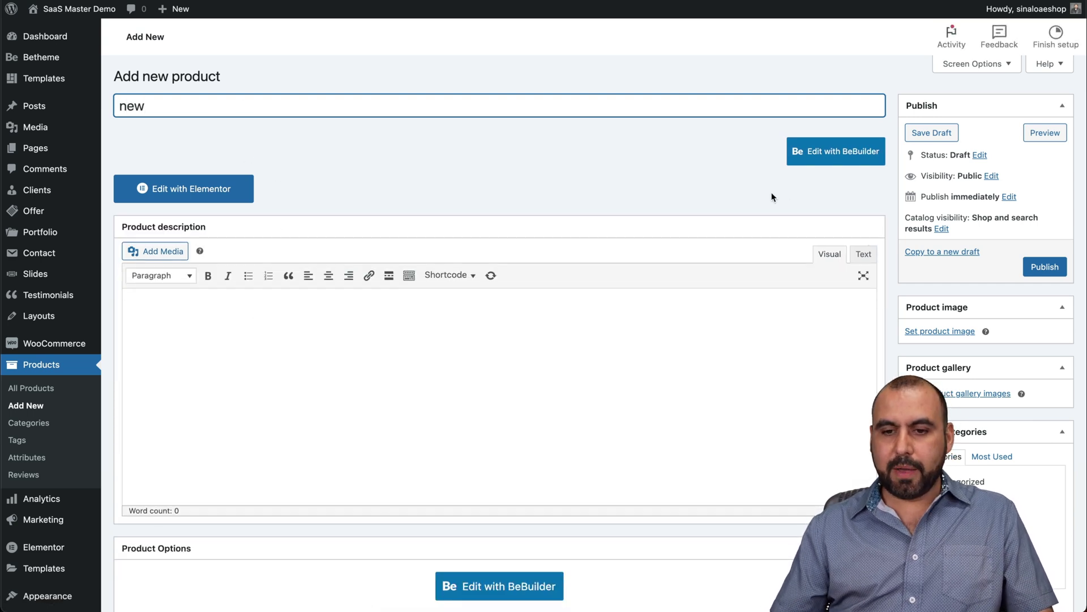
pyautogui.click(828, 151)
pyautogui.press('Escape')
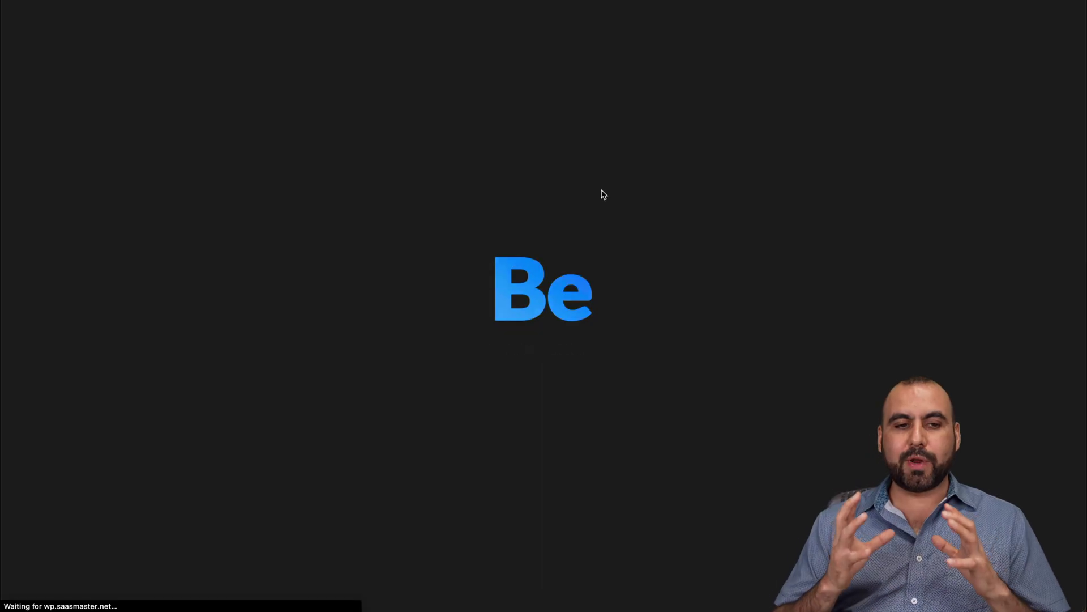
# Start building the product's Description area with a section of two half-width wraps.
pyautogui.scroll(-3, 601, 194)
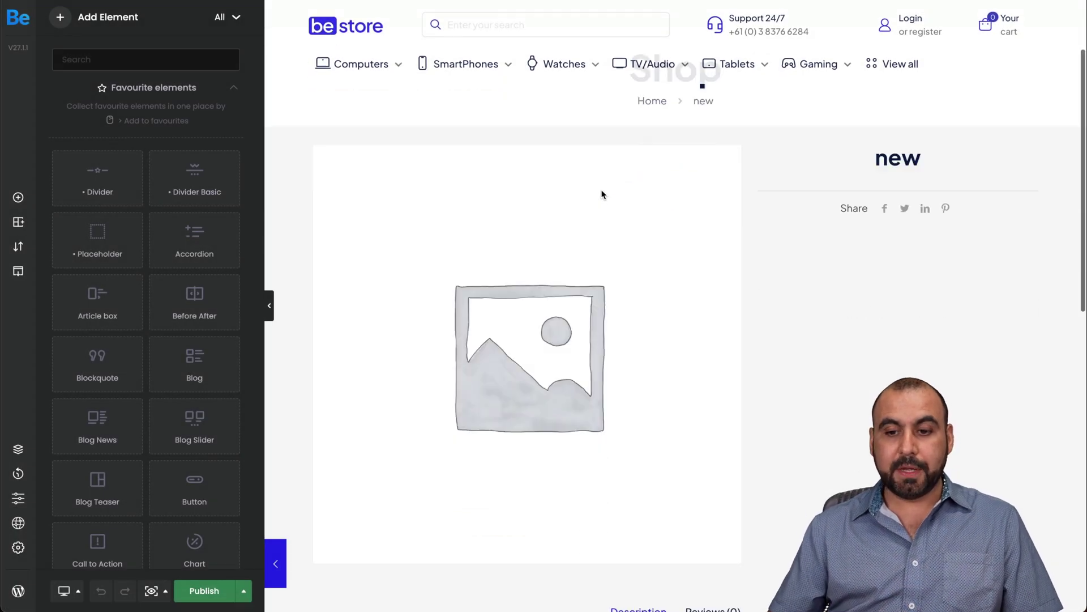
pyautogui.scroll(-5, 526, 326)
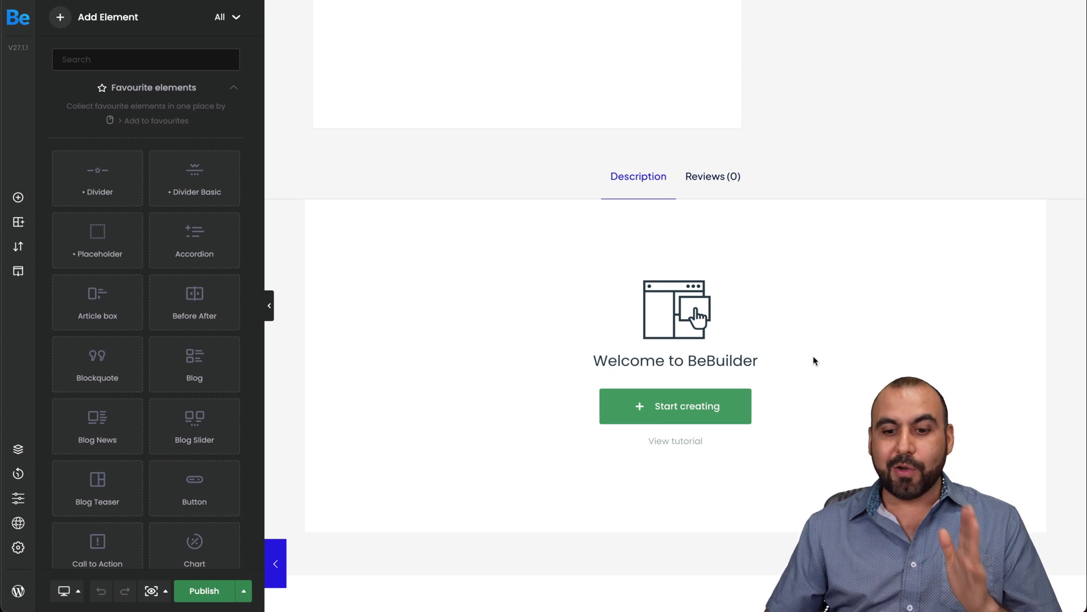
pyautogui.click(722, 401)
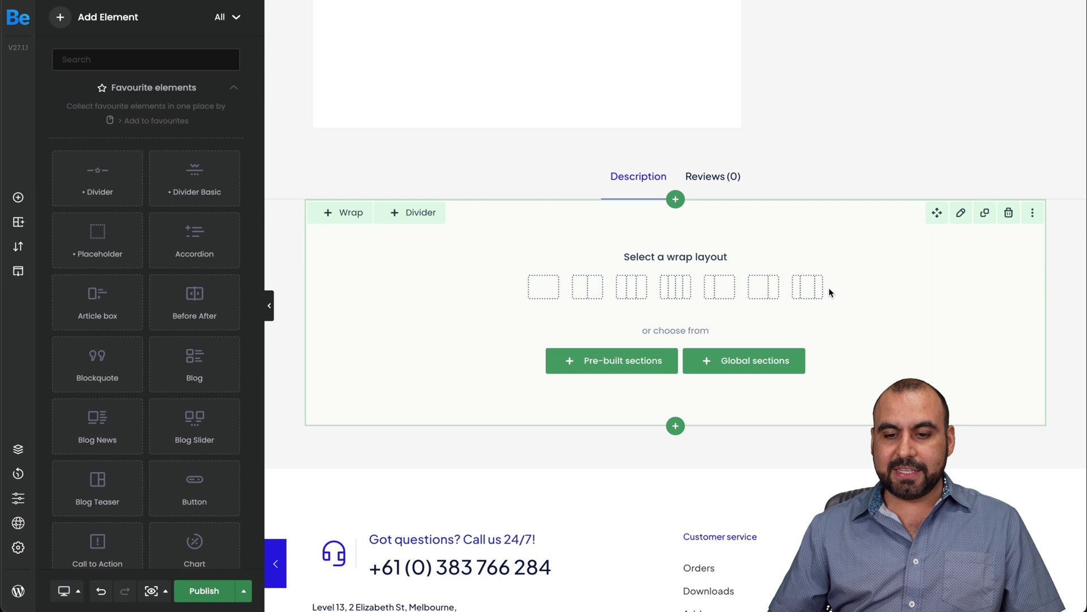
pyautogui.click(589, 288)
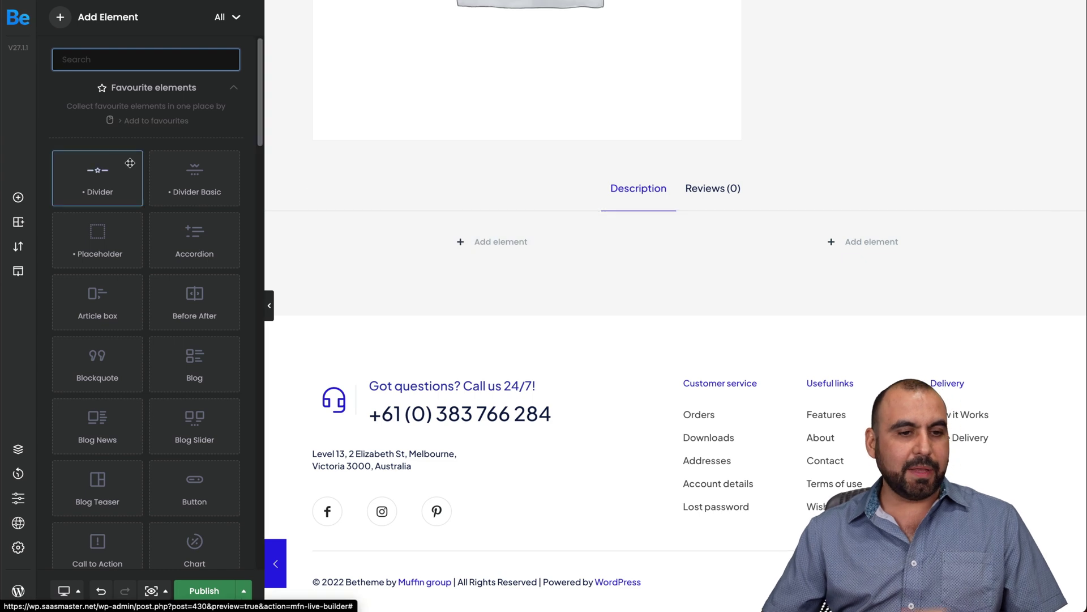
# Find the Image element and add it to the first wrap of the product description.
pyautogui.scroll(-3, 132, 252)
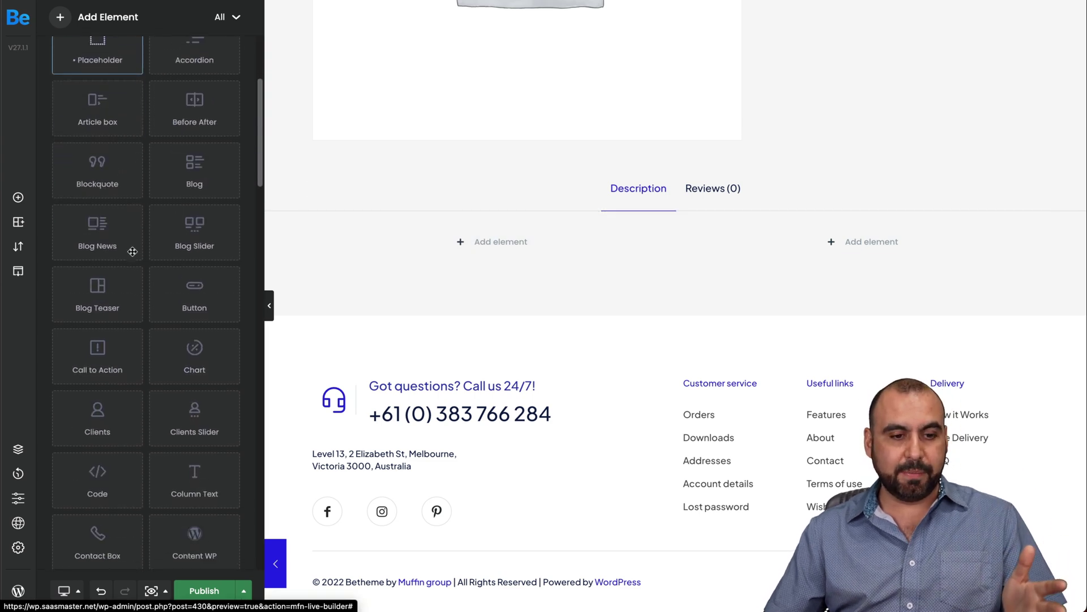
pyautogui.scroll(4, 186, 294)
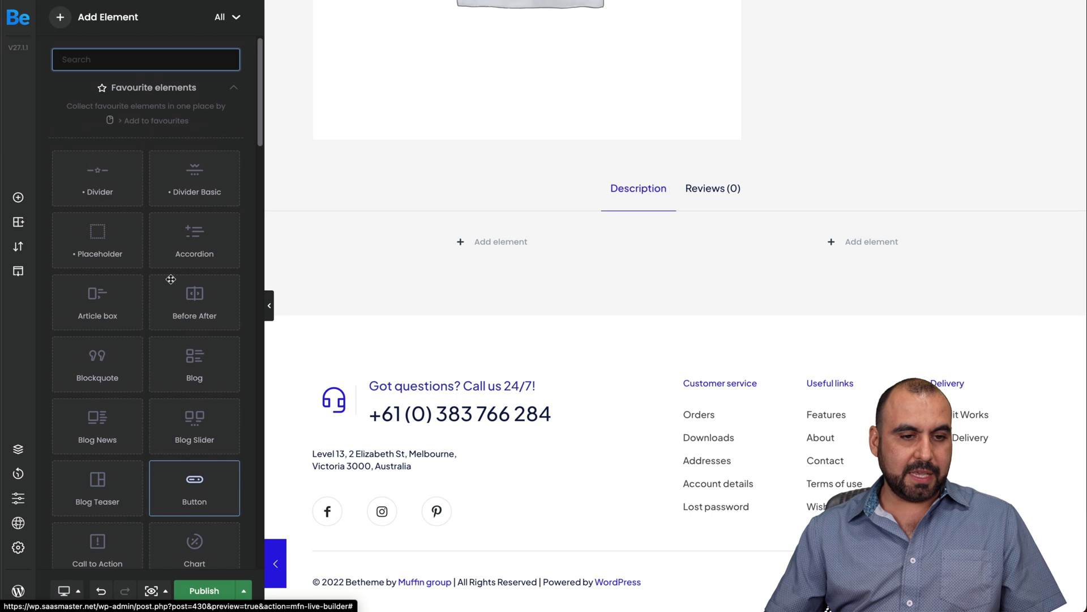
pyautogui.write('image')
pyautogui.moveTo(100, 173); pyautogui.dragTo(478, 241)
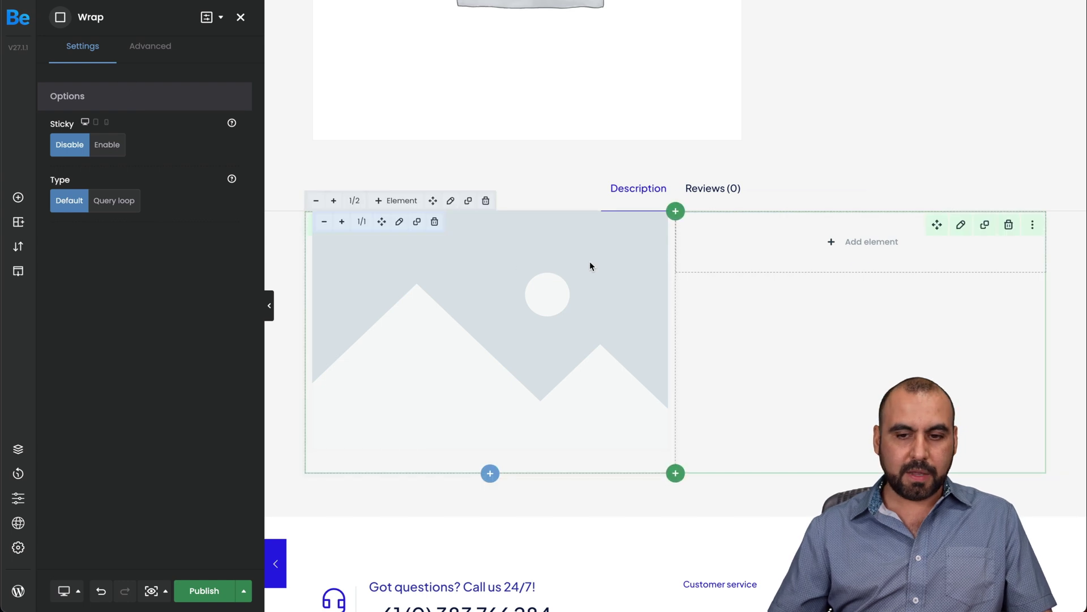
# Add an Accordion element to the empty wrap beside the image placeholder.
pyautogui.click(867, 241)
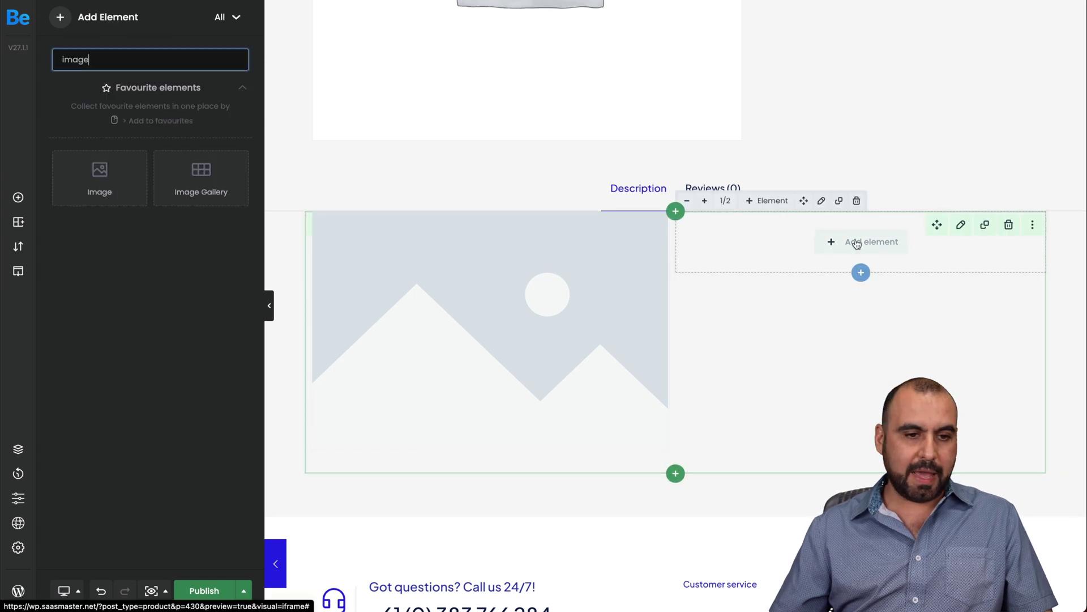
pyautogui.doubleClick(131, 61)
pyautogui.press('BackSpace')
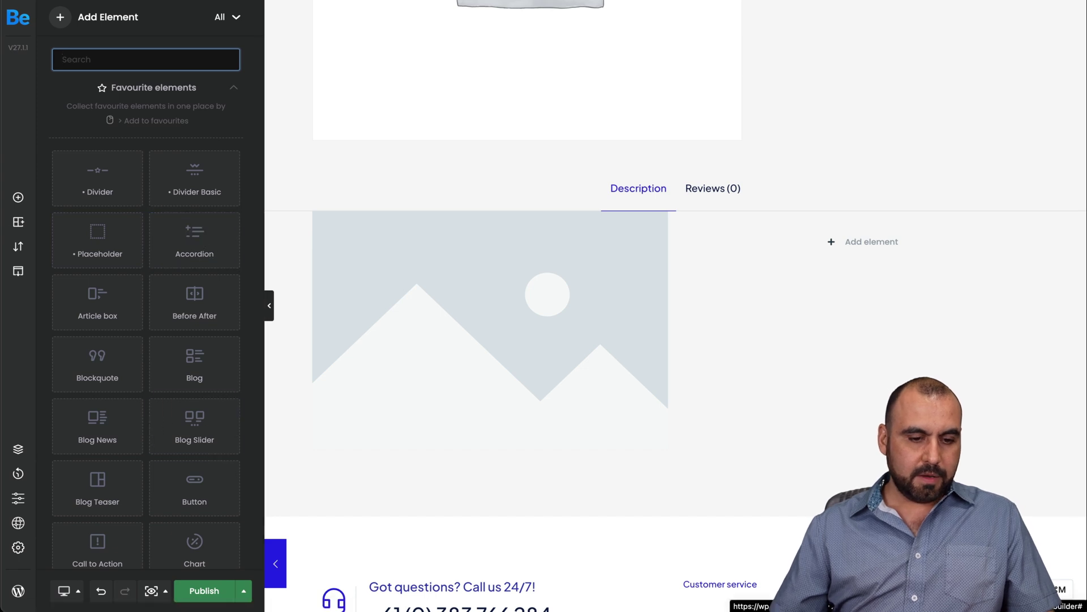
pyautogui.moveTo(195, 238); pyautogui.dragTo(816, 261)
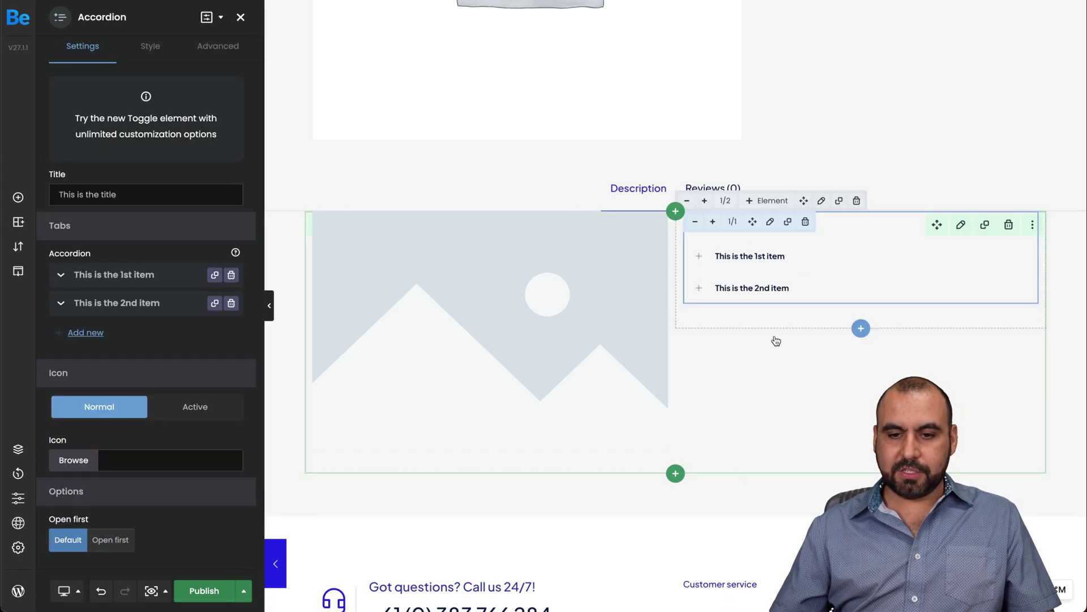
# Add a new section below the image and accordion section in the product description.
pyautogui.scroll(-1, 587, 448)
pyautogui.scroll(-1, 587, 453)
pyautogui.click(675, 379)
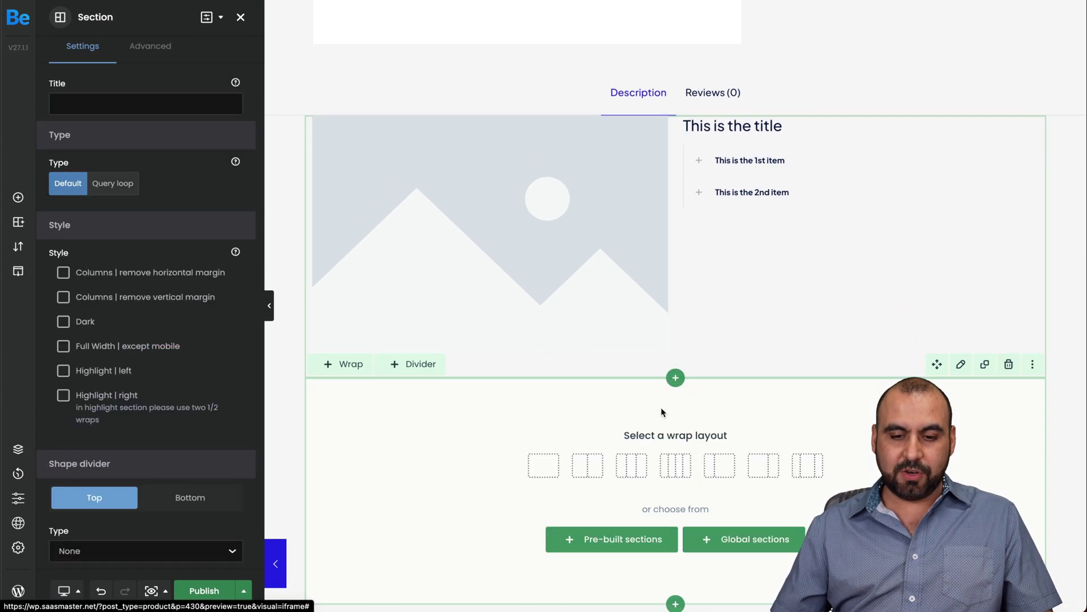
# Give the new section a single full-width wrap, then insert the pre-built Custom list with numbers section below it.
pyautogui.click(543, 465)
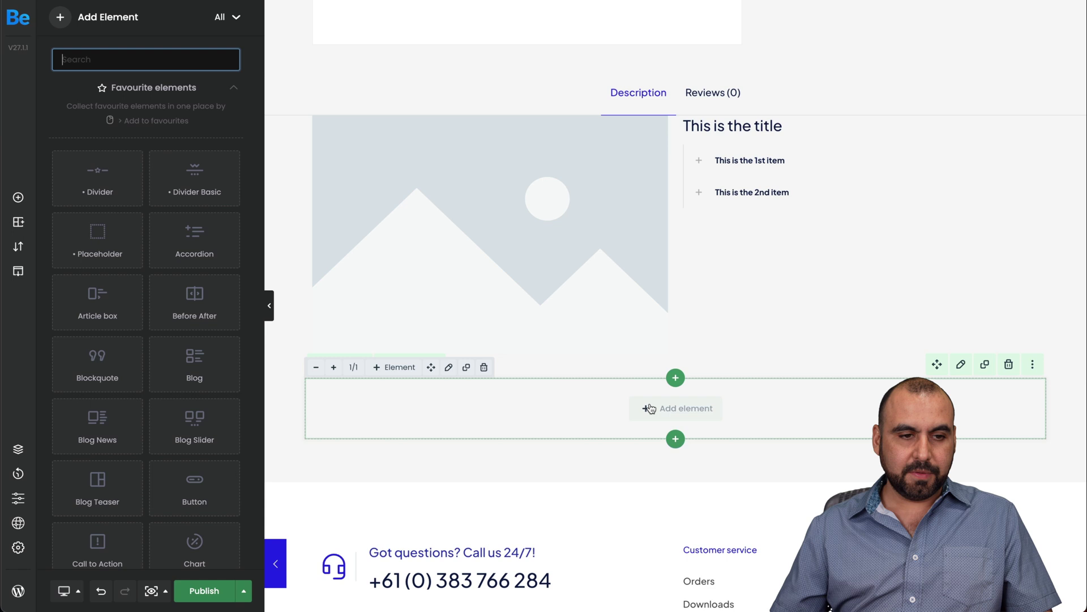
pyautogui.click(18, 221)
pyautogui.scroll(-5, 145, 374)
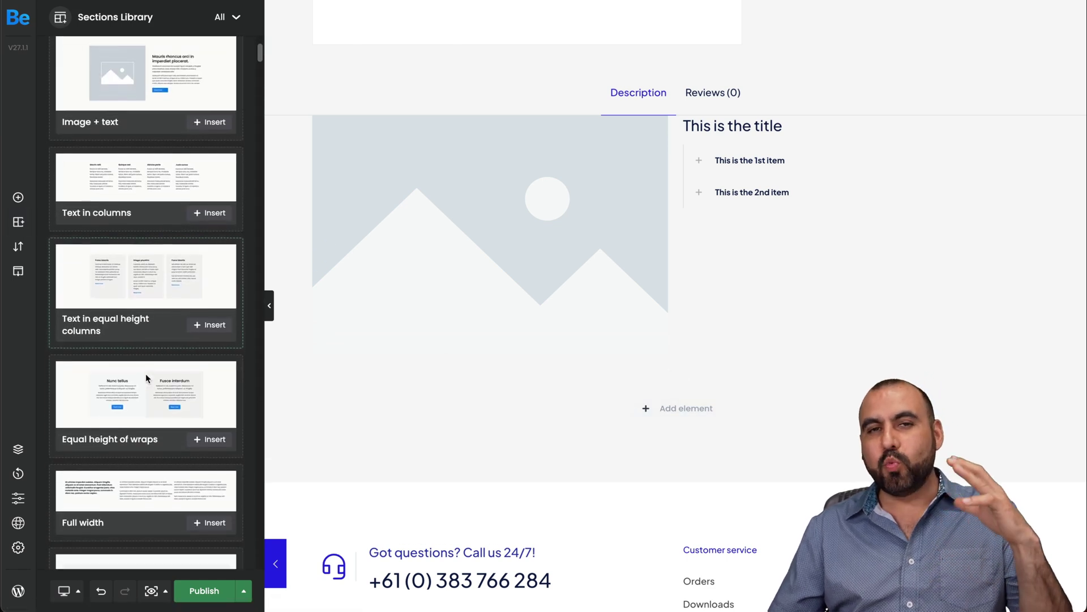
pyautogui.scroll(-7, 145, 378)
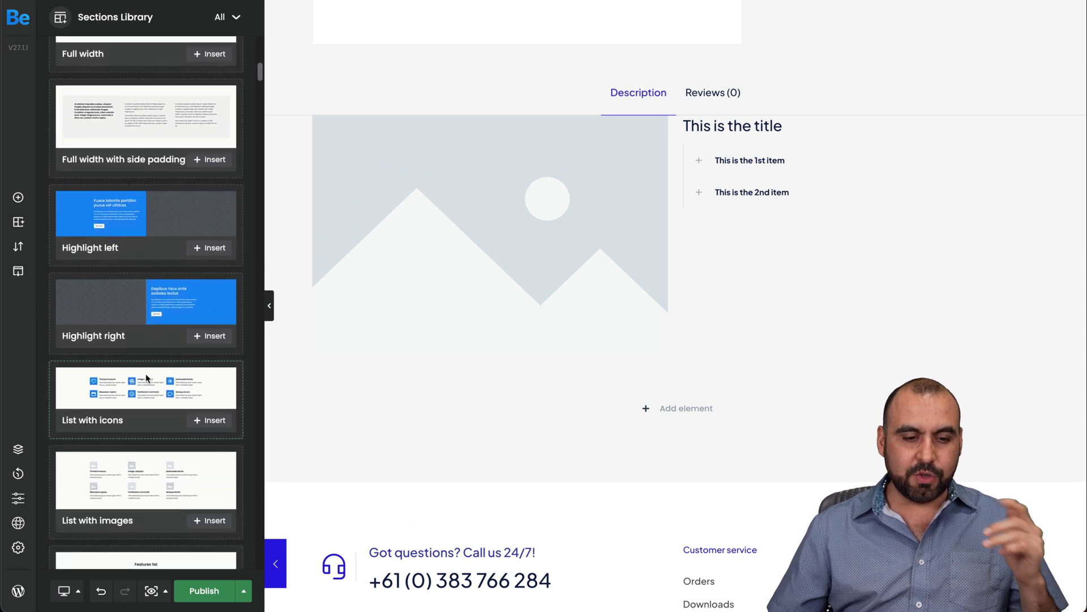
pyautogui.scroll(-1, 146, 378)
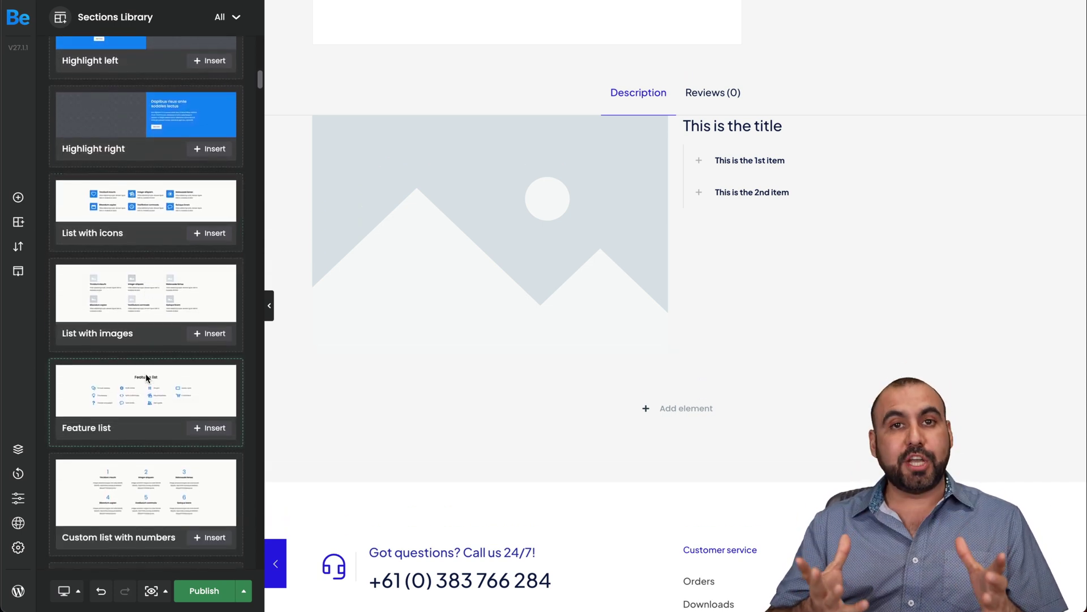
pyautogui.scroll(-2, 145, 373)
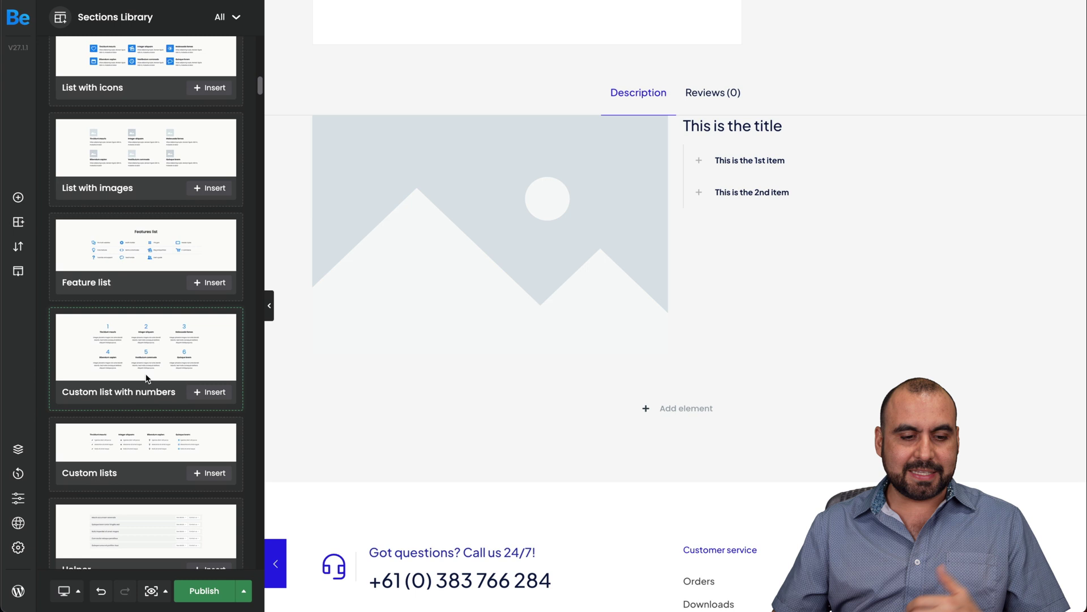
pyautogui.moveTo(154, 345); pyautogui.dragTo(672, 405)
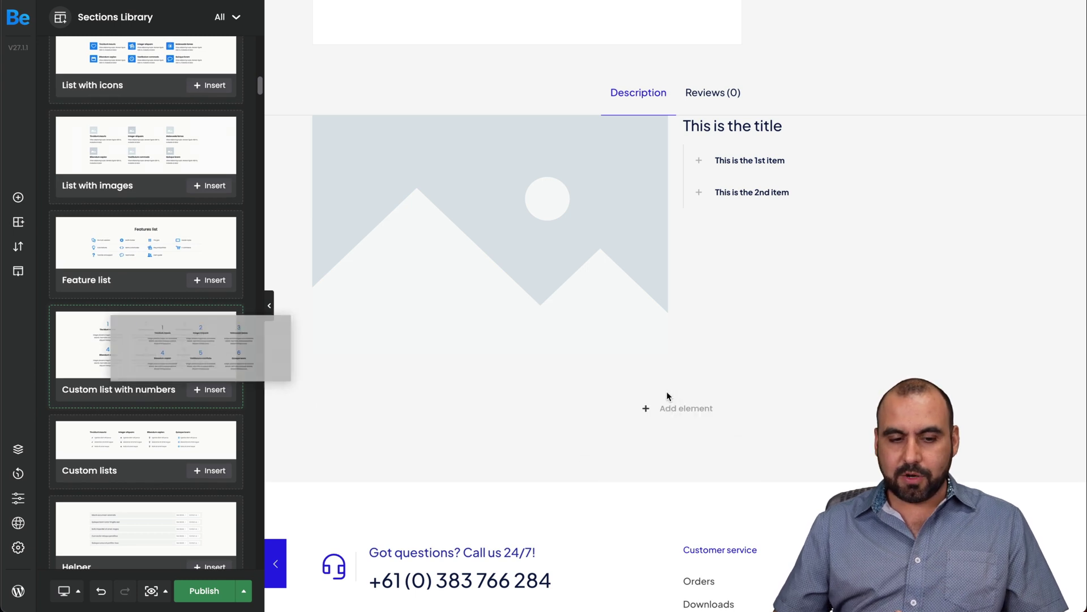
pyautogui.click(209, 389)
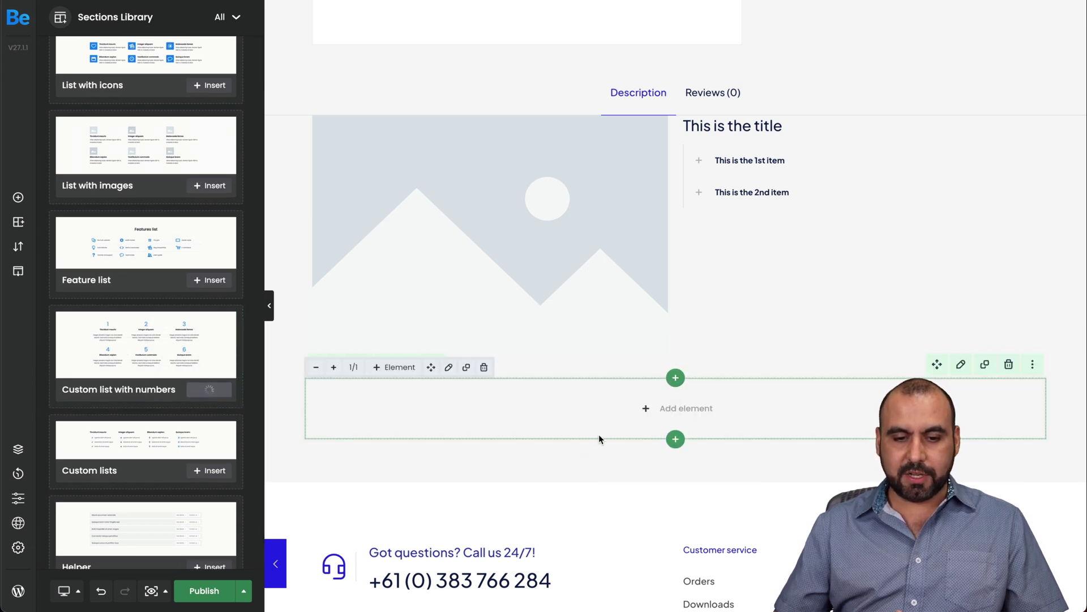
pyautogui.scroll(-6, 634, 436)
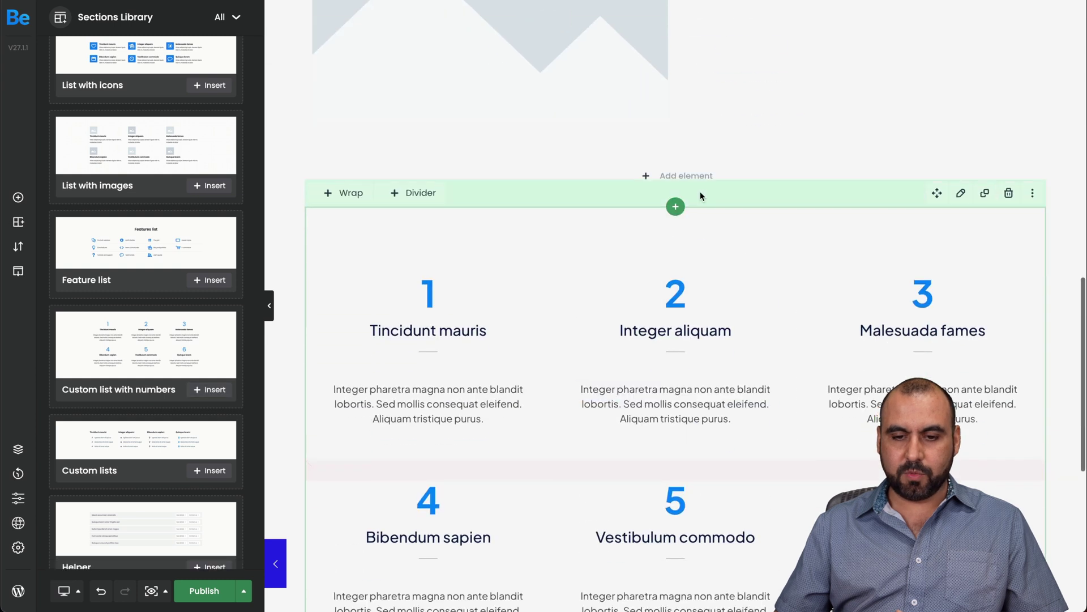
# Insert the pre-built Helper section below the numbered list in the product description.
pyautogui.scroll(-3, 448, 313)
pyautogui.scroll(-5, 195, 262)
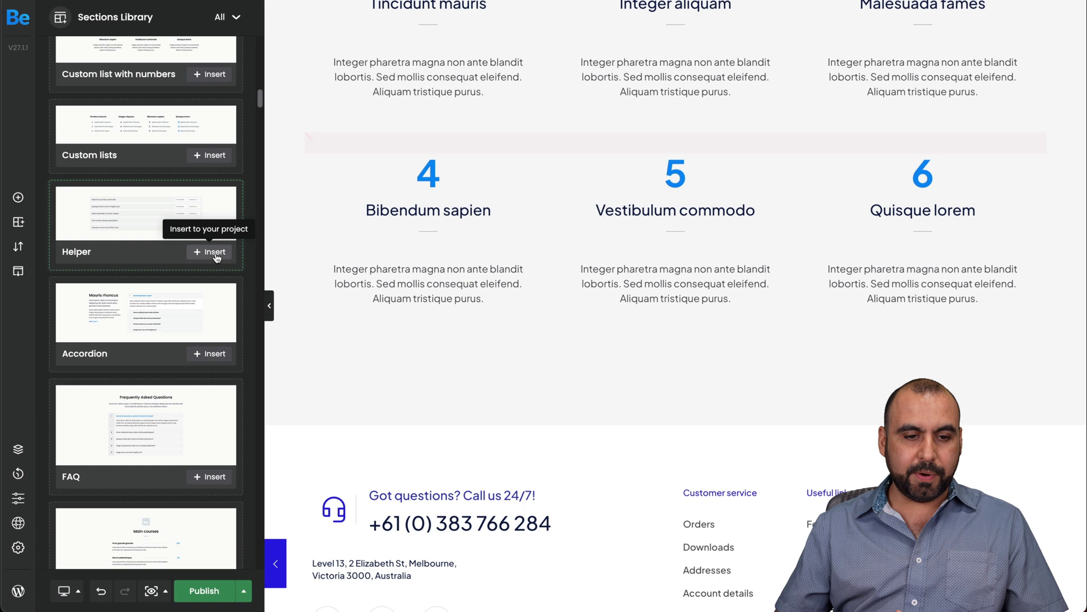
pyautogui.click(215, 253)
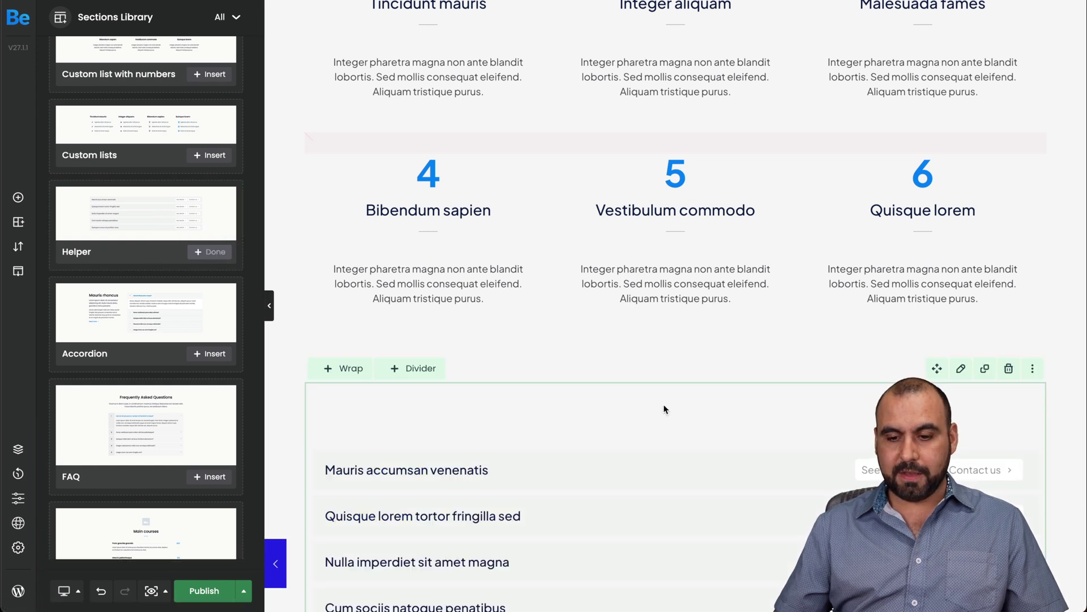
pyautogui.click(456, 161)
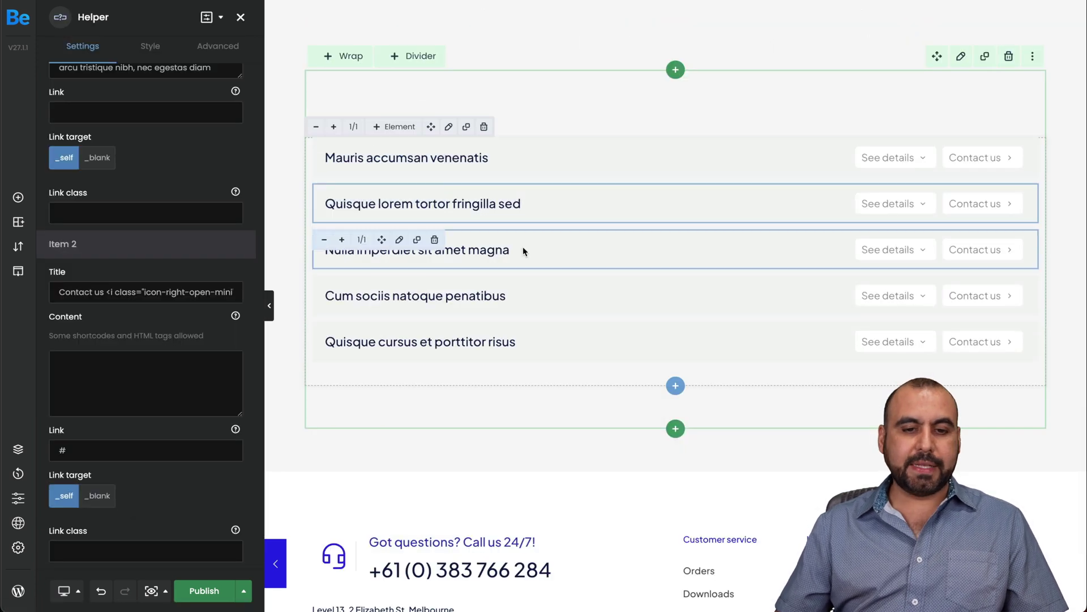
pyautogui.click(524, 274)
# Delete the image and accordion wraps from the first section of the product description.
pyautogui.scroll(4, 523, 277)
pyautogui.scroll(10, 523, 278)
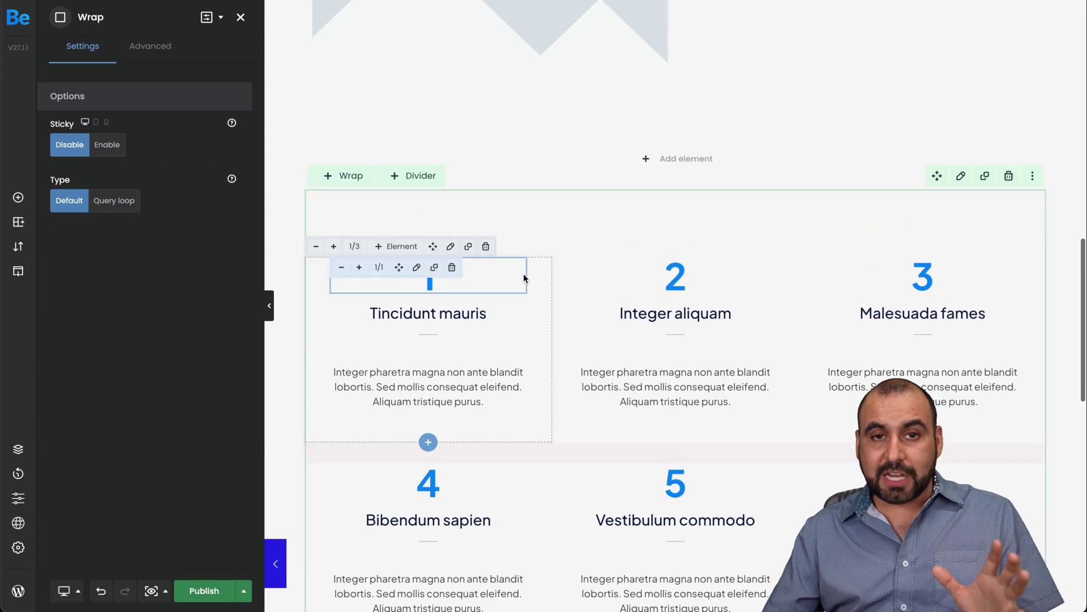
pyautogui.scroll(1, 523, 278)
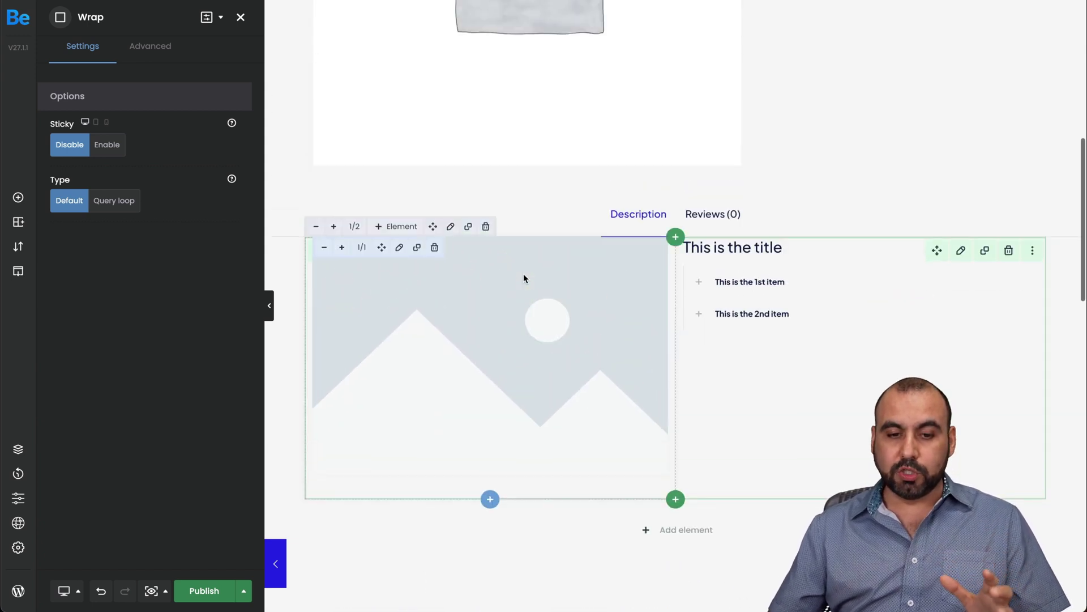
pyautogui.click(485, 226)
pyautogui.click(556, 374)
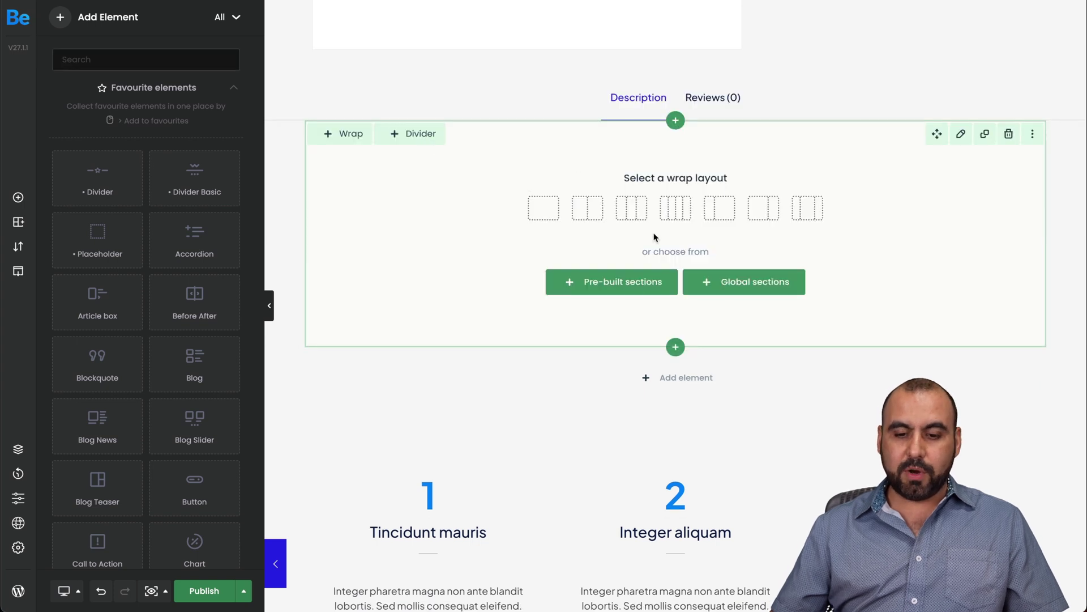
pyautogui.scroll(-8, 636, 286)
pyautogui.scroll(-4, 635, 286)
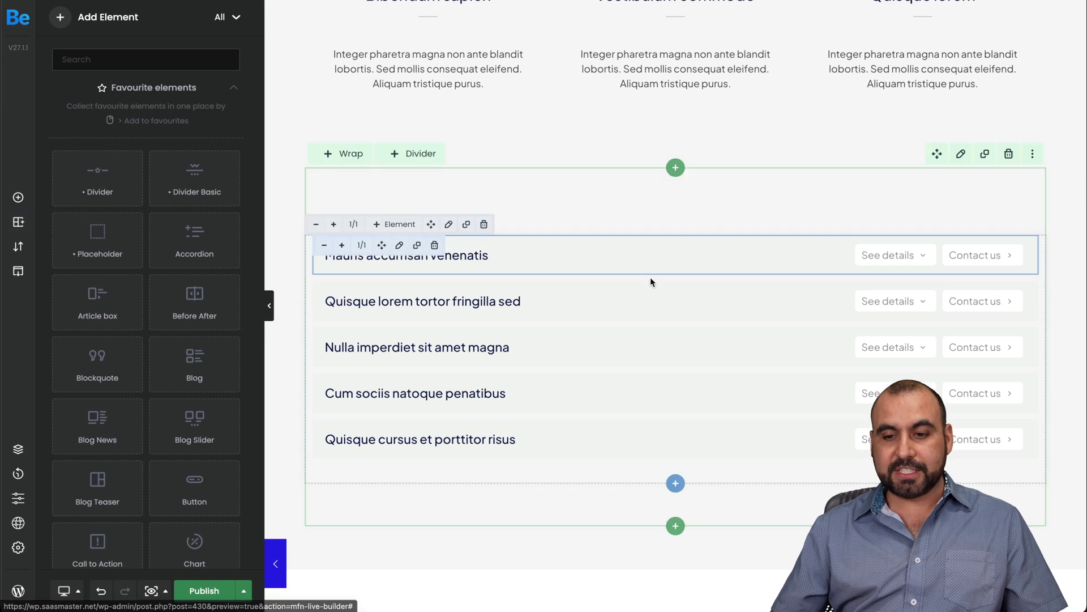
pyautogui.scroll(4, 645, 238)
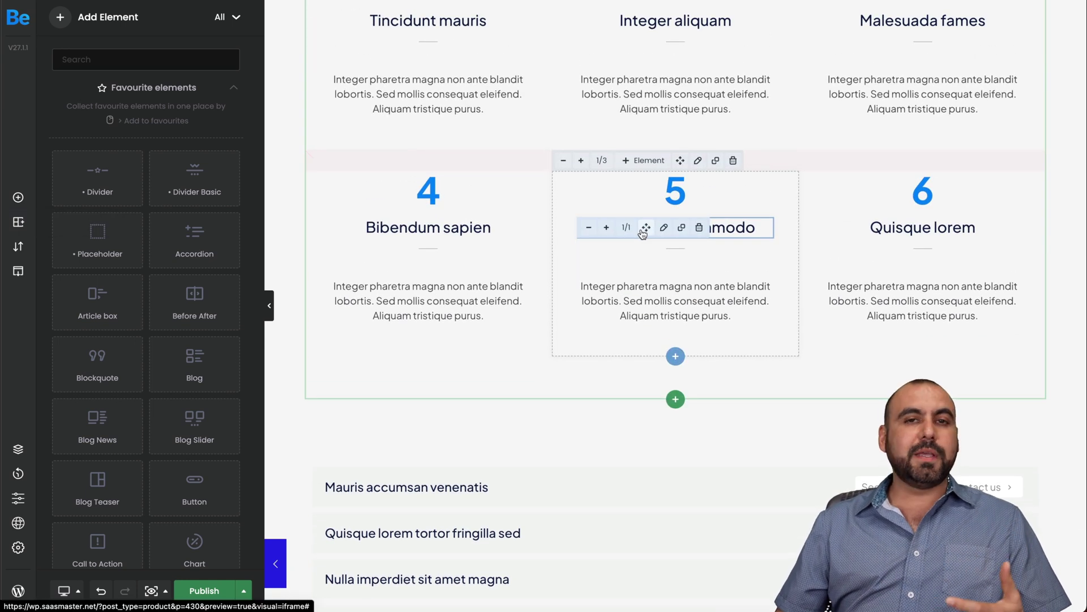